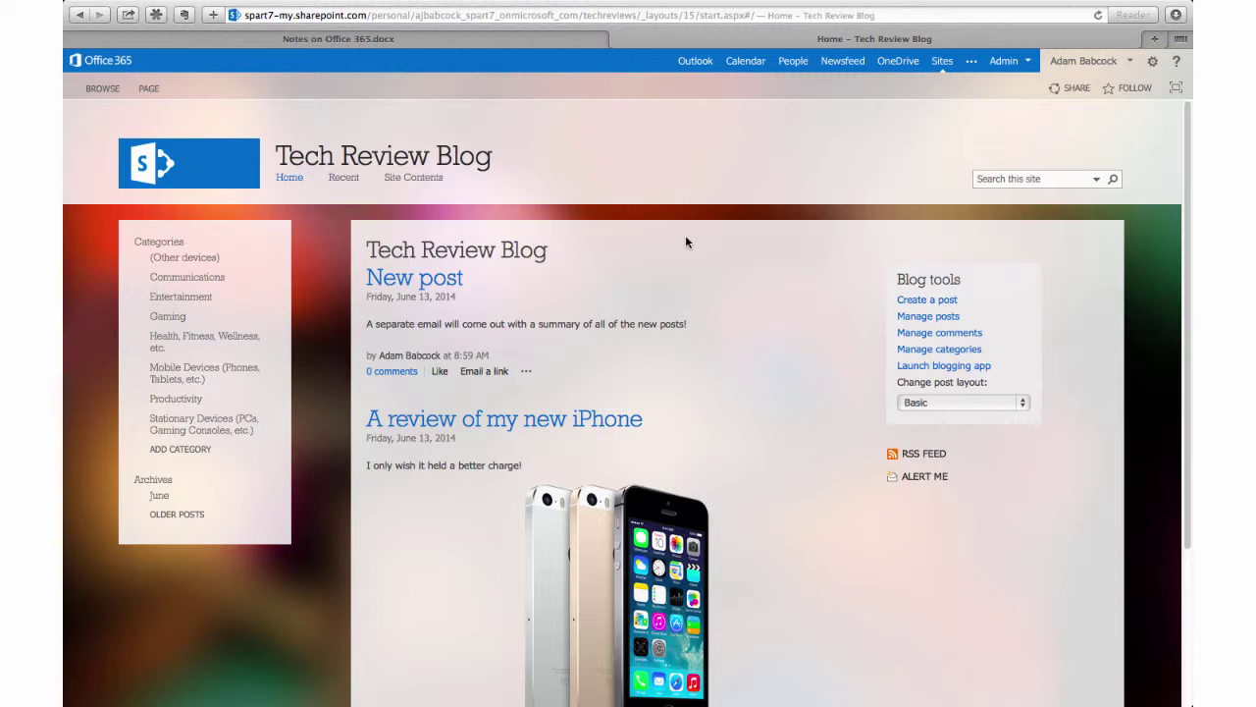
# - From Site Contents, add a Survey app and name it 'Author Survey'
pyautogui.click(414, 181)
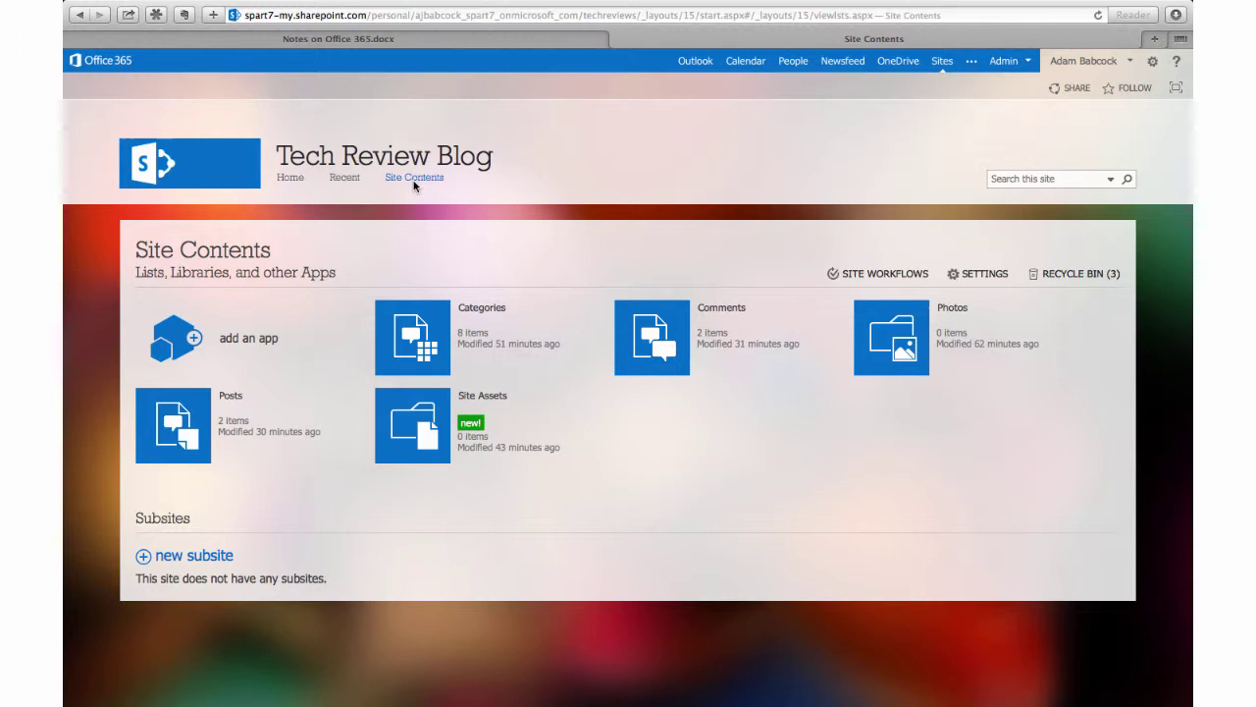
pyautogui.click(173, 339)
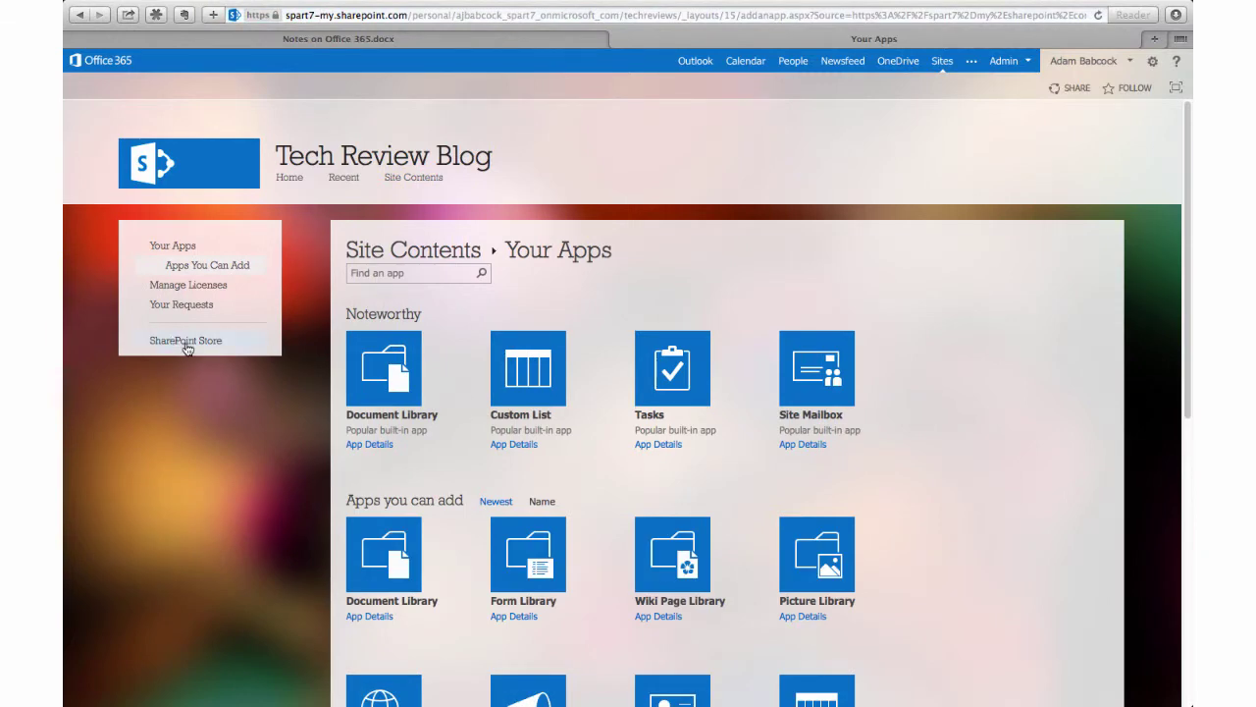
pyautogui.scroll(-10, 995, 409)
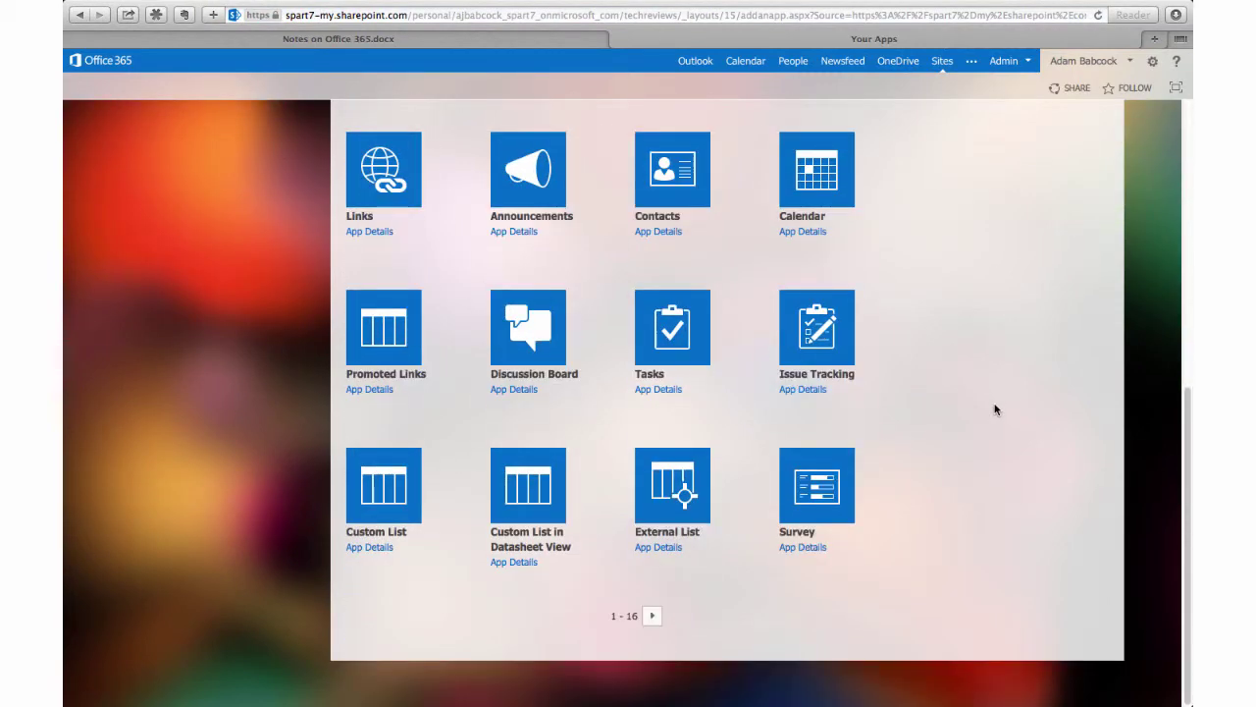
pyautogui.click(828, 491)
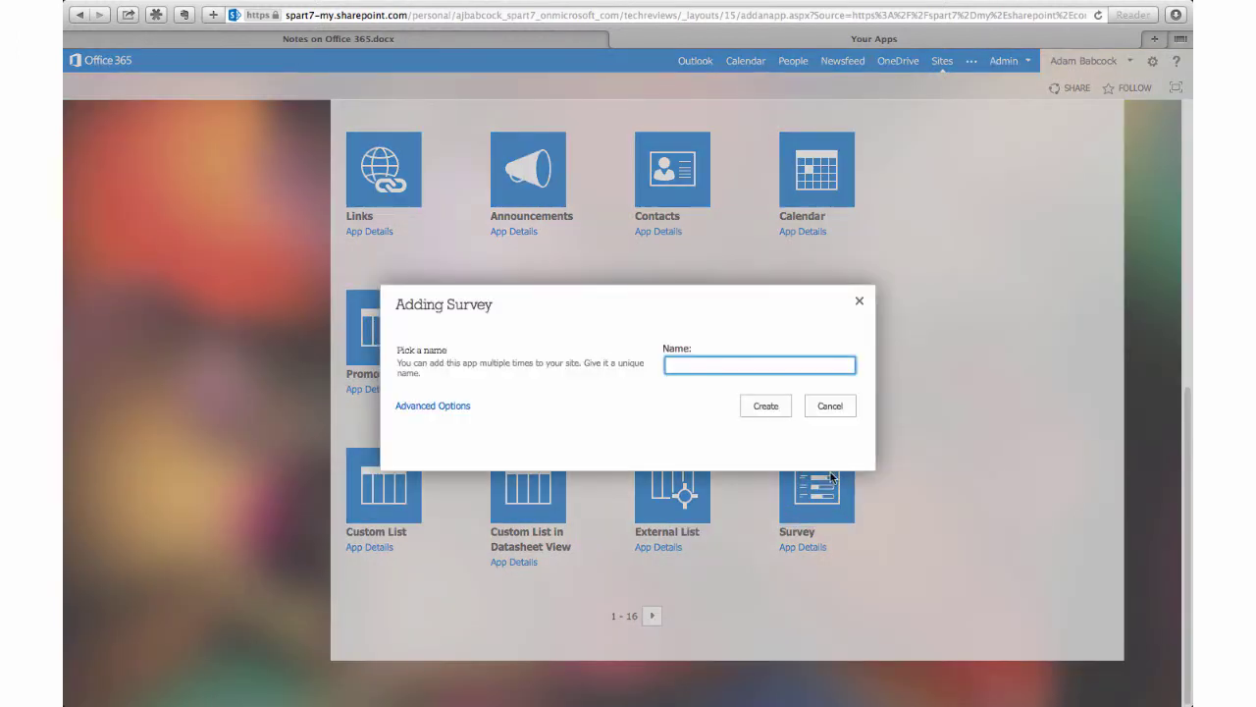
pyautogui.write('Author Survey')
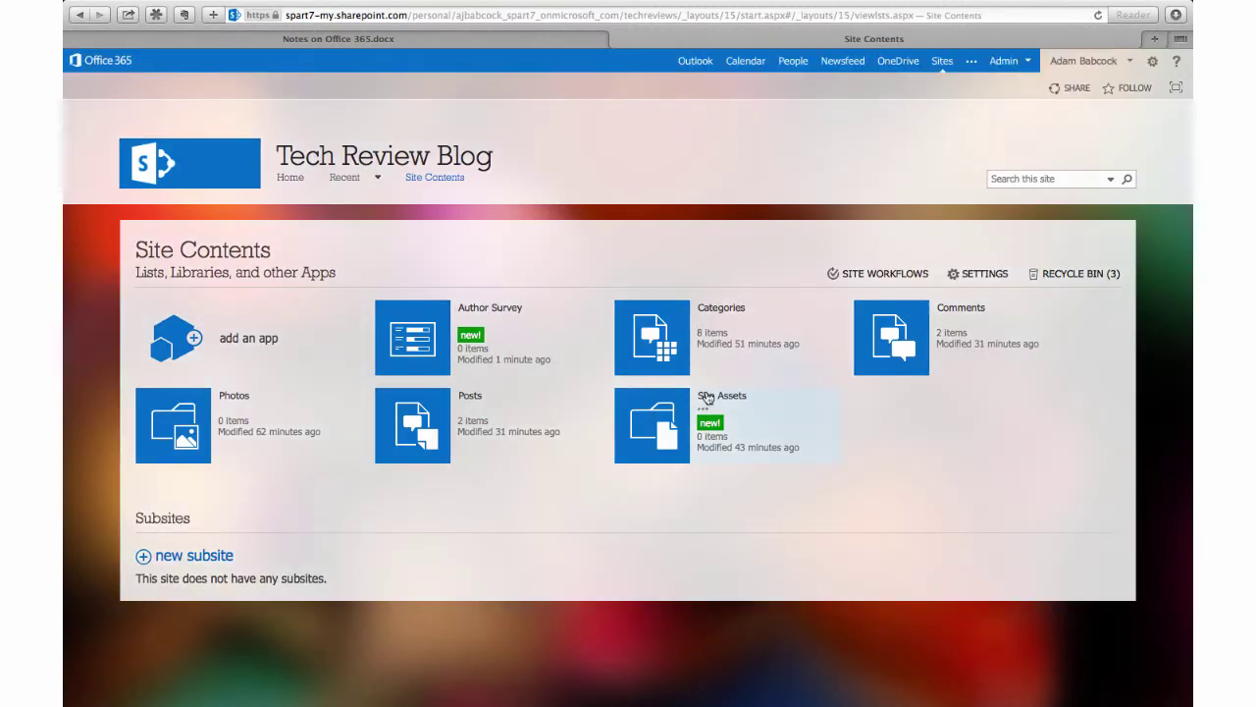
# - Open Author Survey and add a question reading 'How often do you get writers block?'
pyautogui.click(411, 324)
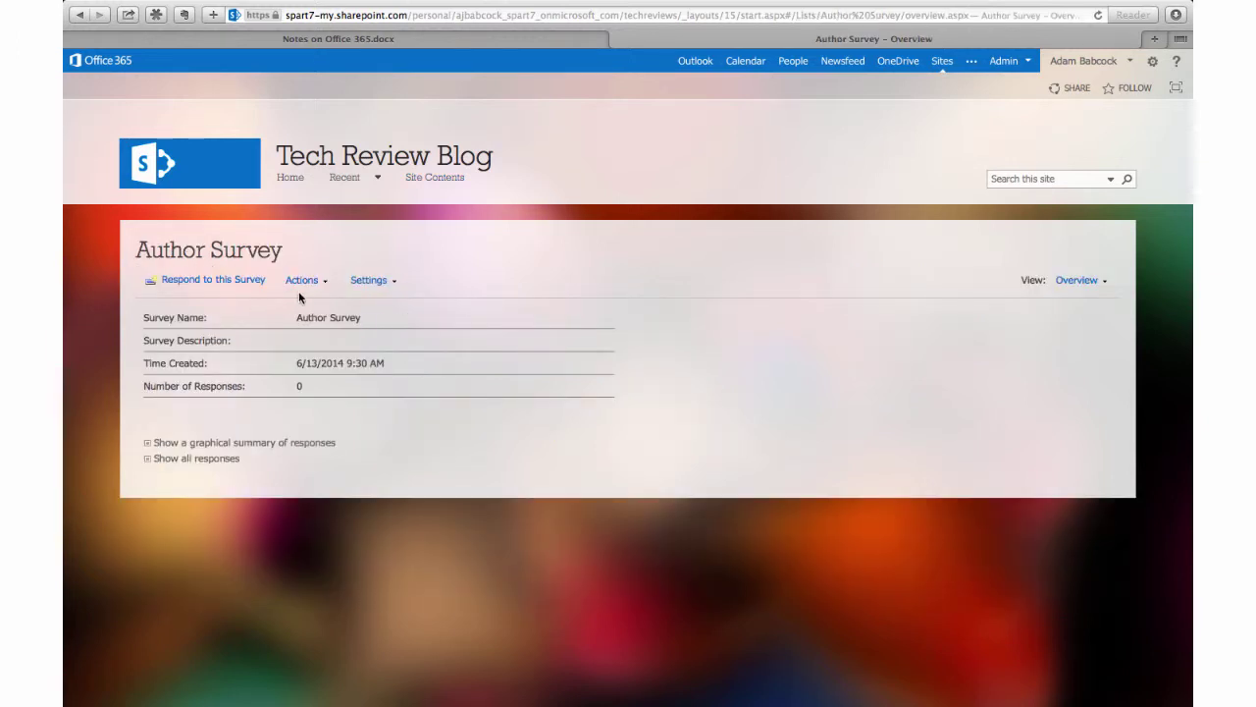
pyautogui.click(325, 283)
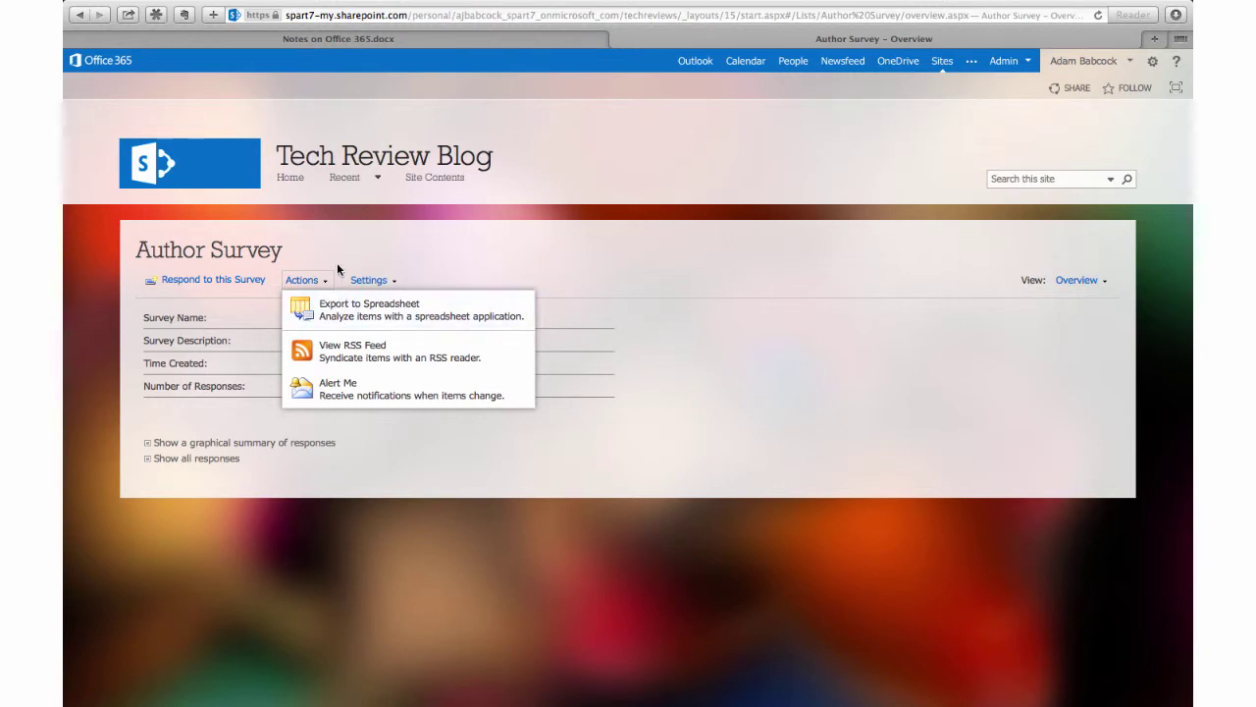
pyautogui.click(398, 282)
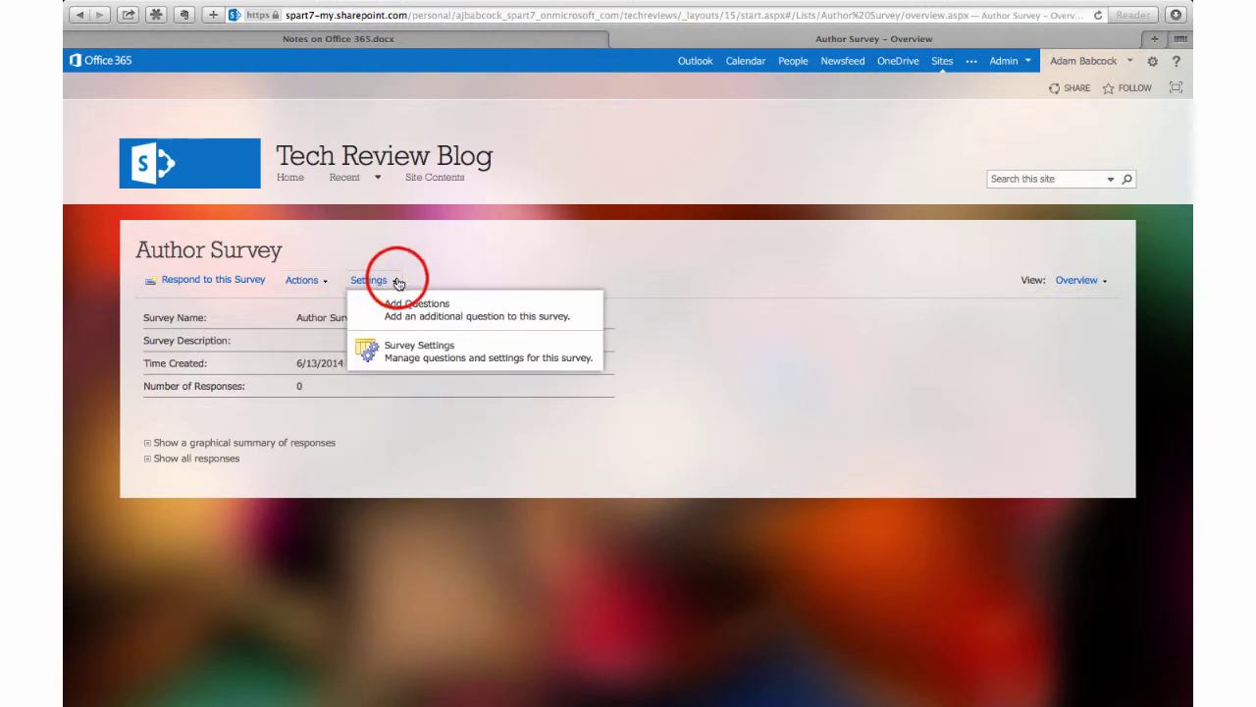
pyautogui.click(411, 310)
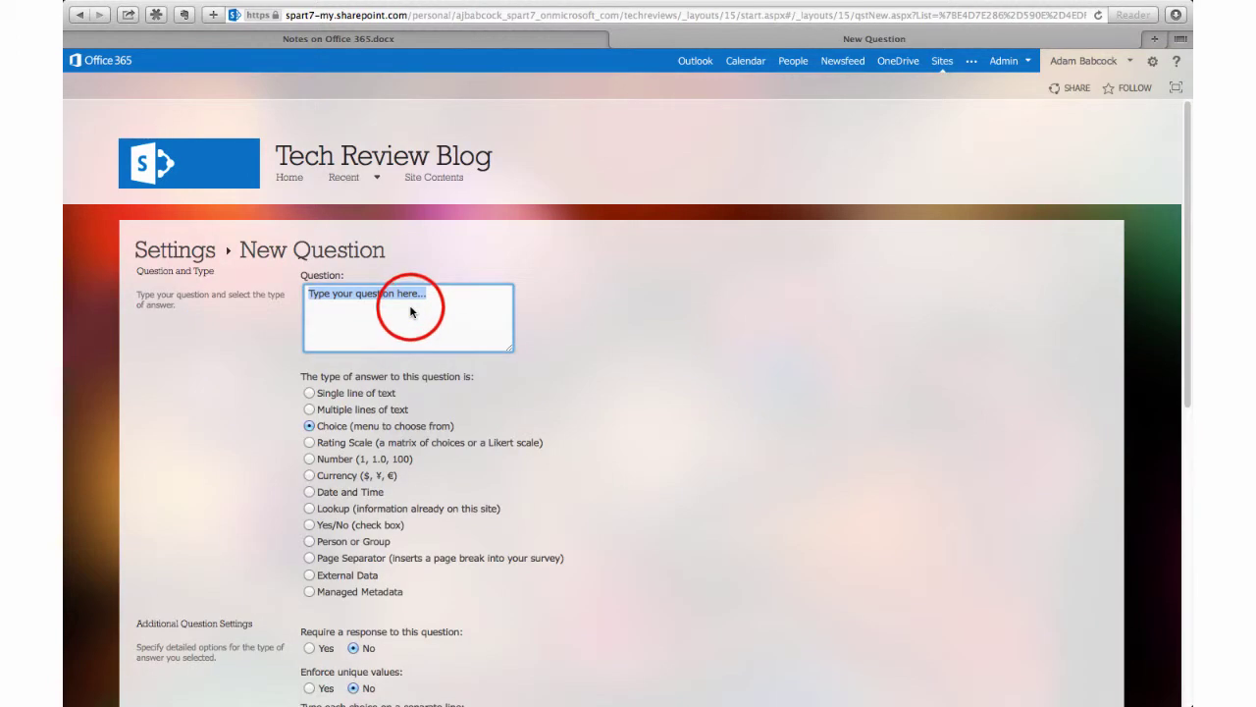
pyautogui.click(412, 308)
pyautogui.write('How often do you get writers block?')
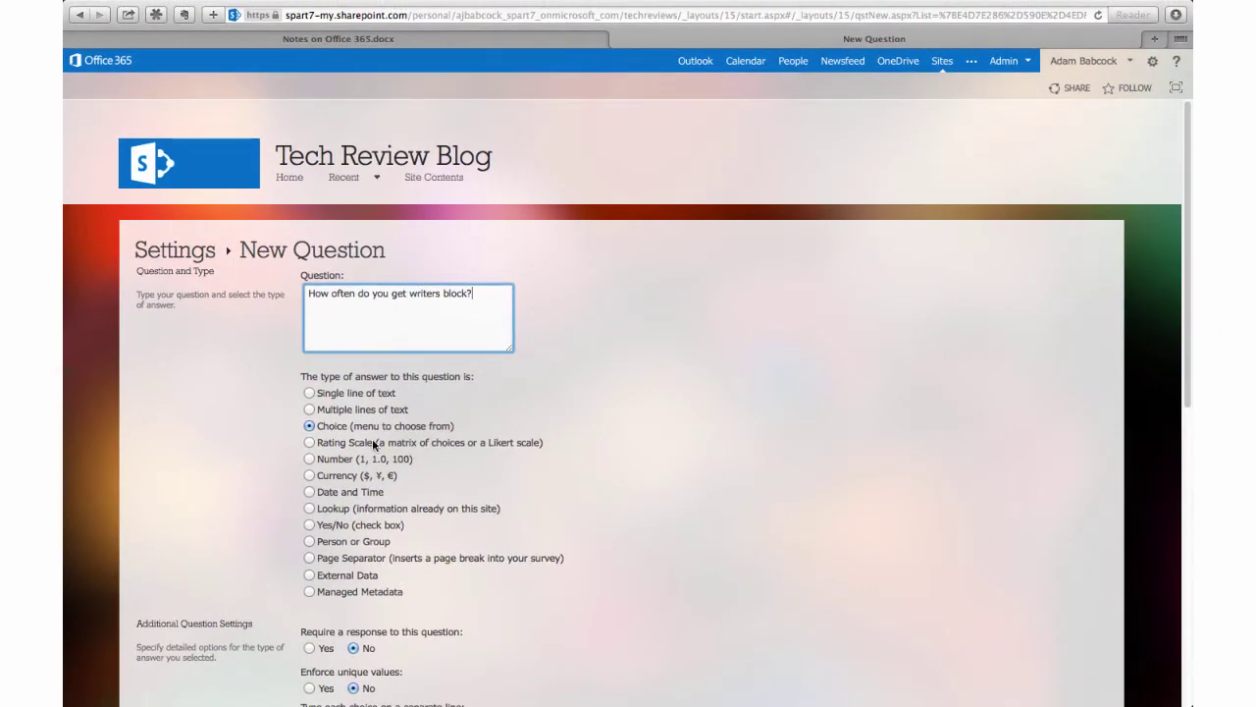
# - Make the question a Rating Scale with a required response
pyautogui.click(310, 442)
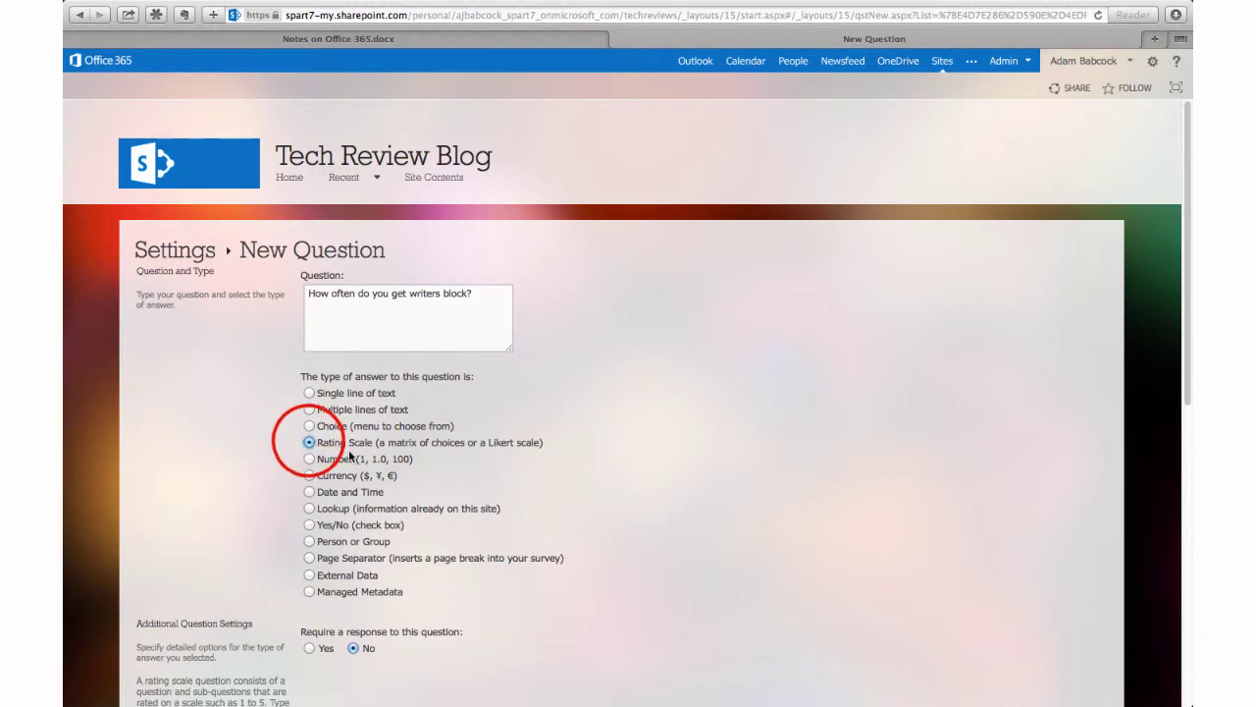
pyautogui.scroll(-3, 507, 567)
pyautogui.scroll(-3, 508, 567)
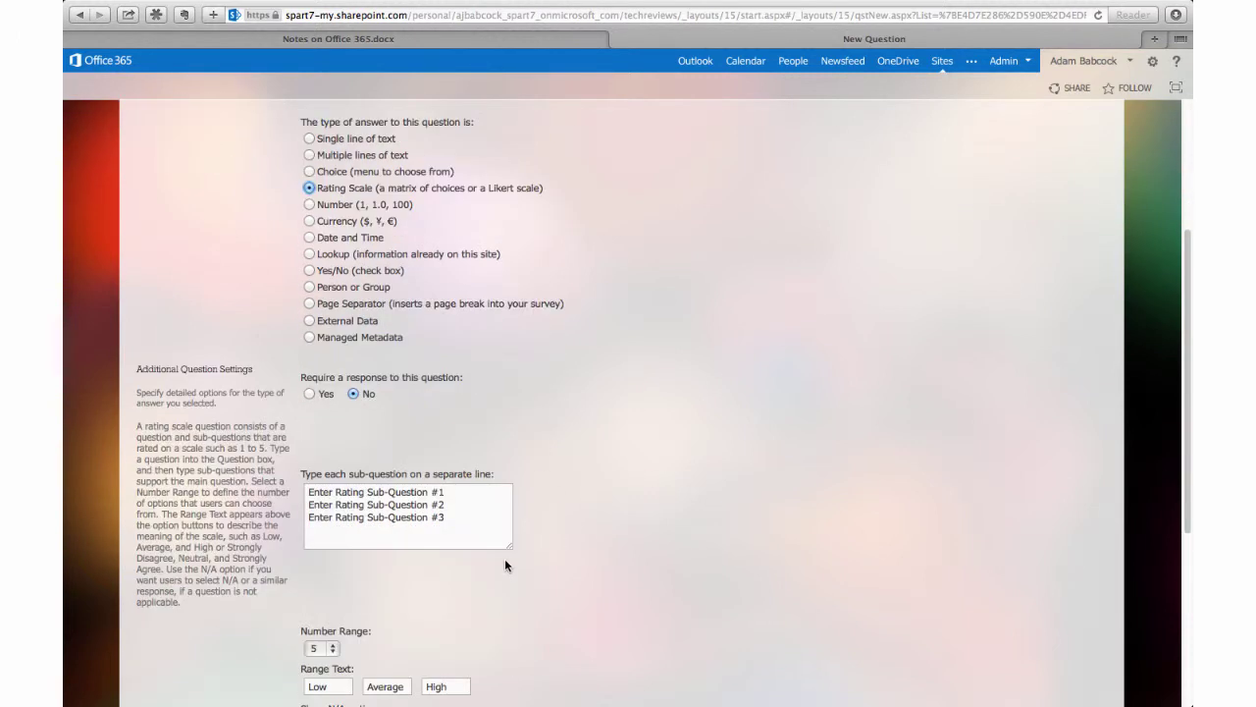
pyautogui.click(309, 393)
# - Replace the sub-questions with 'When writing Posts' and 'When writing Comments'
pyautogui.click(475, 520)
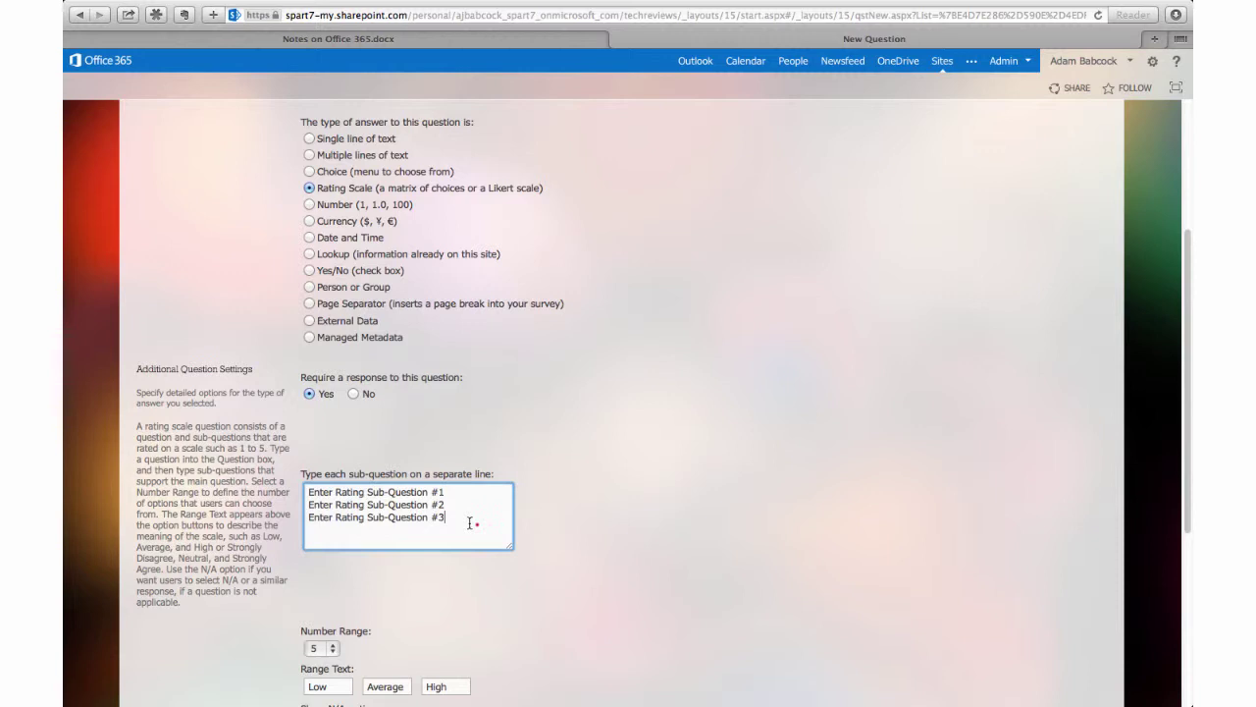
pyautogui.press('super+a')
pyautogui.press('BackSpace')
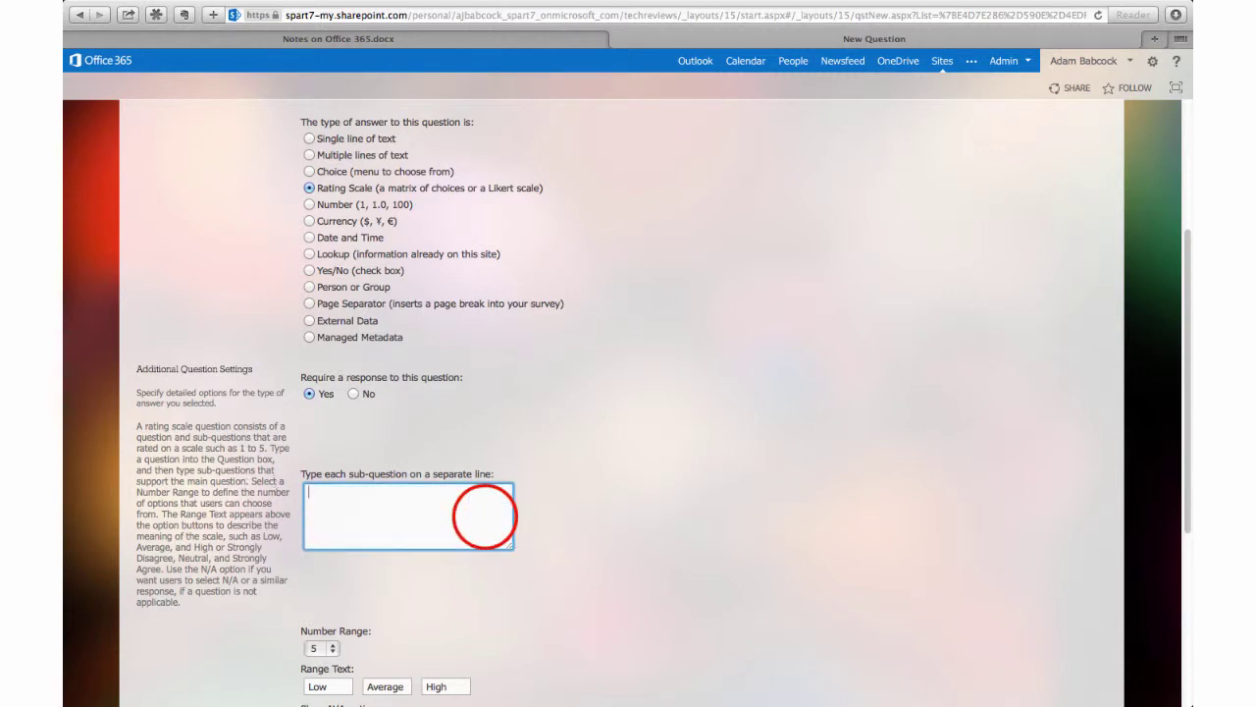
pyautogui.write('Pol')
pyautogui.press('BackSpace')
pyautogui.press('BackSpace')
pyautogui.press('BackSpace')
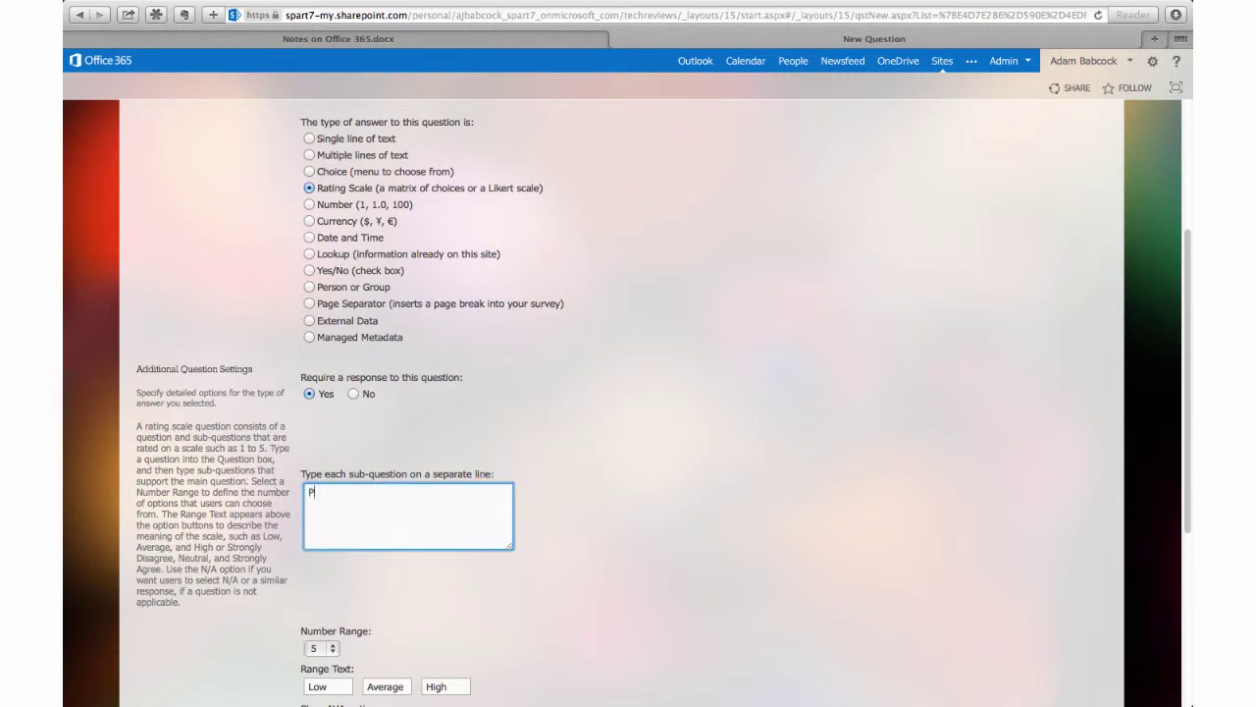
pyautogui.write('When writing posts')
pyautogui.press('BackSpace')
pyautogui.press('BackSpace')
pyautogui.press('BackSpace')
pyautogui.press('BackSpace')
pyautogui.press('BackSpace')
pyautogui.write('Posts')
pyautogui.press('Return')
pyautogui.write('When writing Comments')
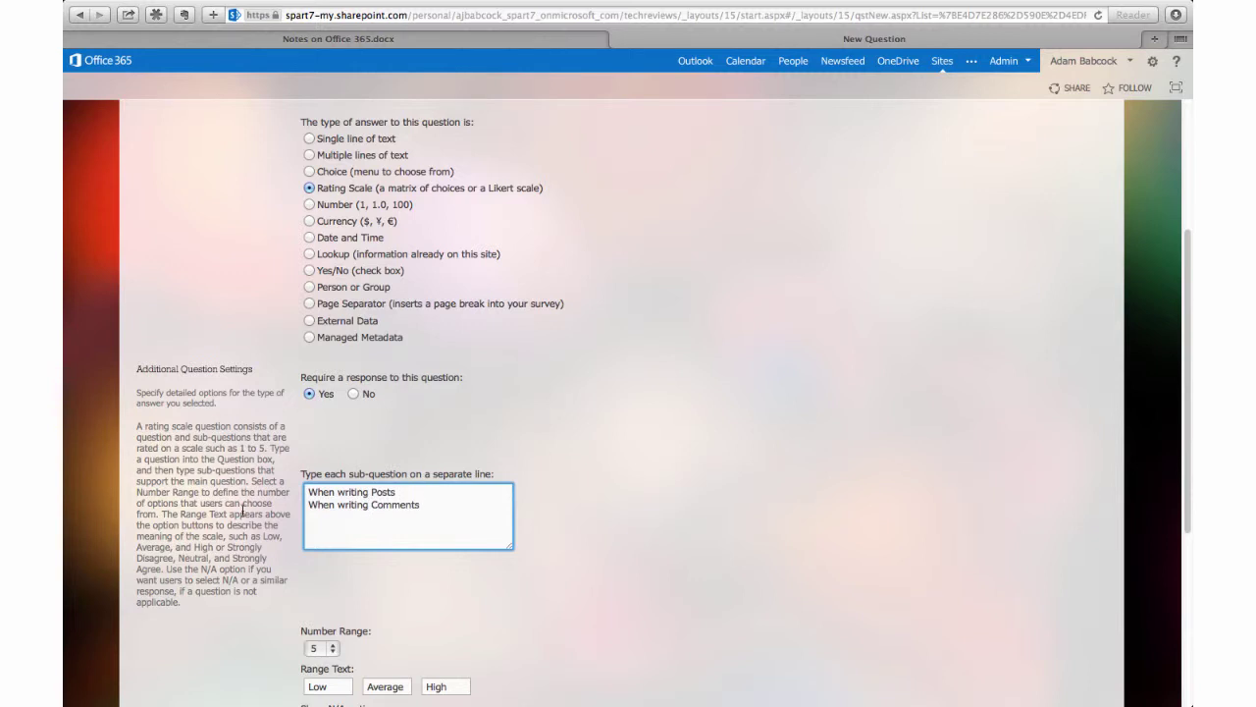
# - Set the number range to 3 with labels Never, Sometimes and Always
pyautogui.scroll(-3, 242, 511)
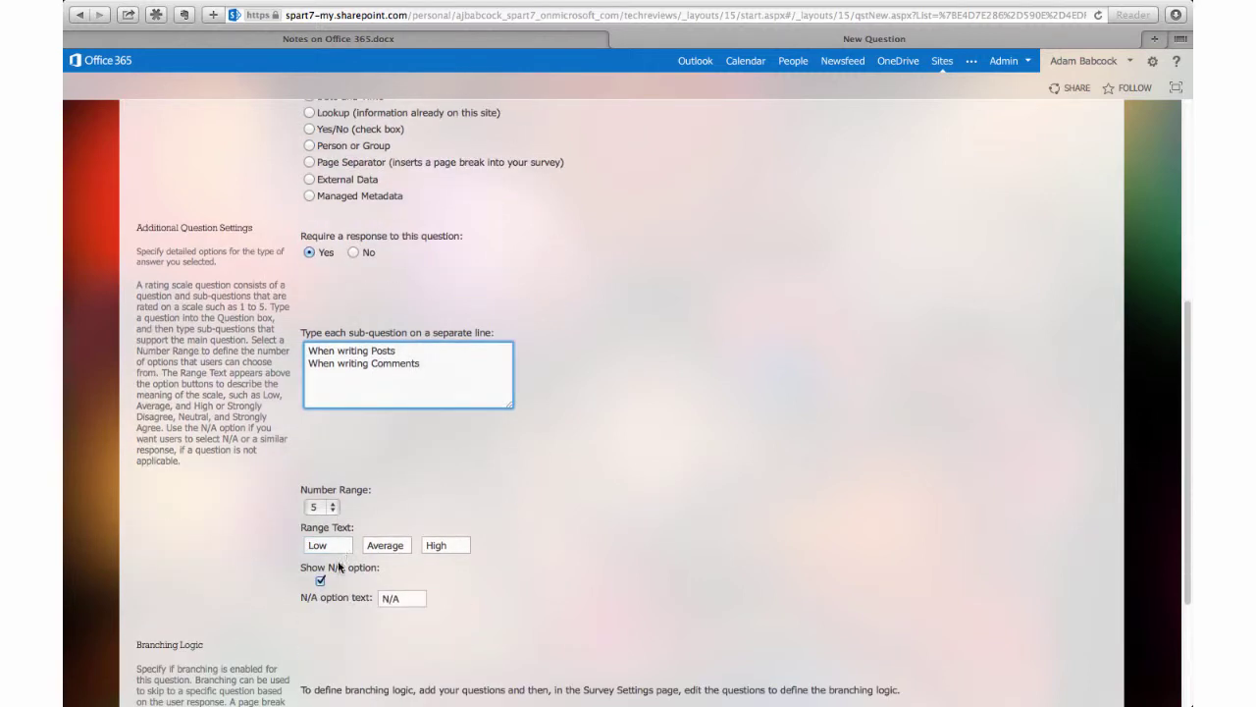
pyautogui.click(330, 505)
pyautogui.click(329, 479)
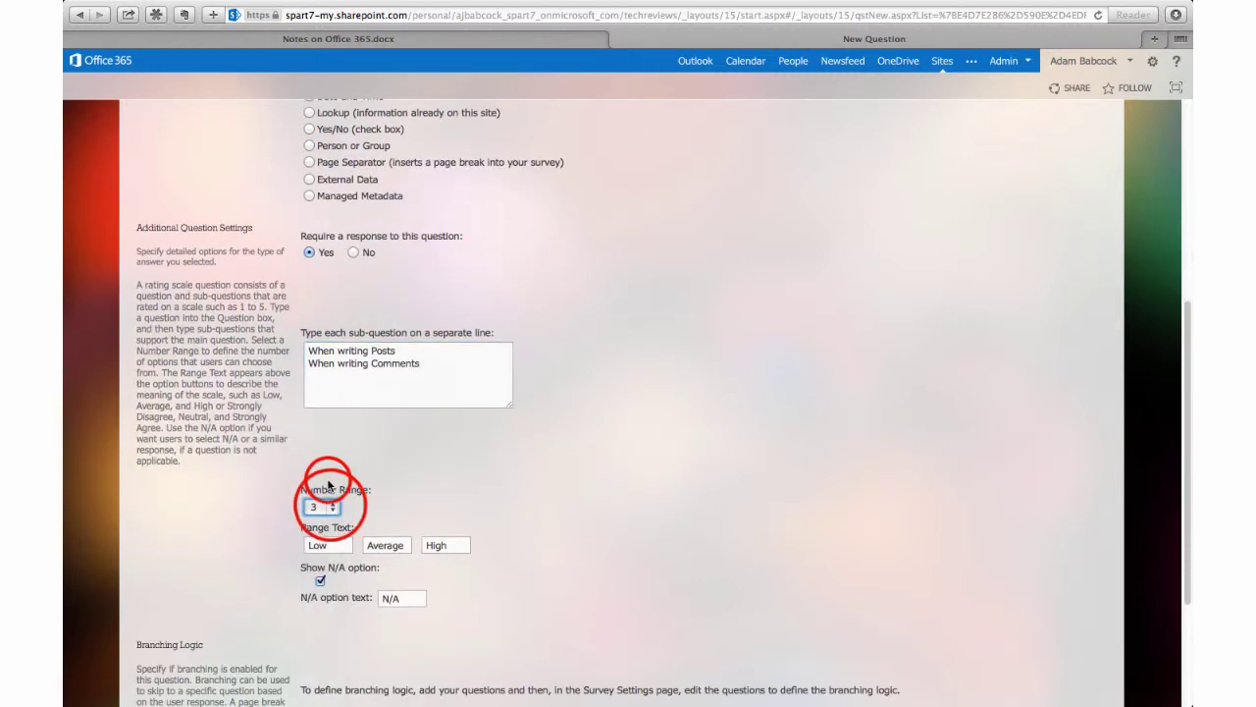
pyautogui.doubleClick(332, 545)
pyautogui.write('Never')
pyautogui.press('Tab')
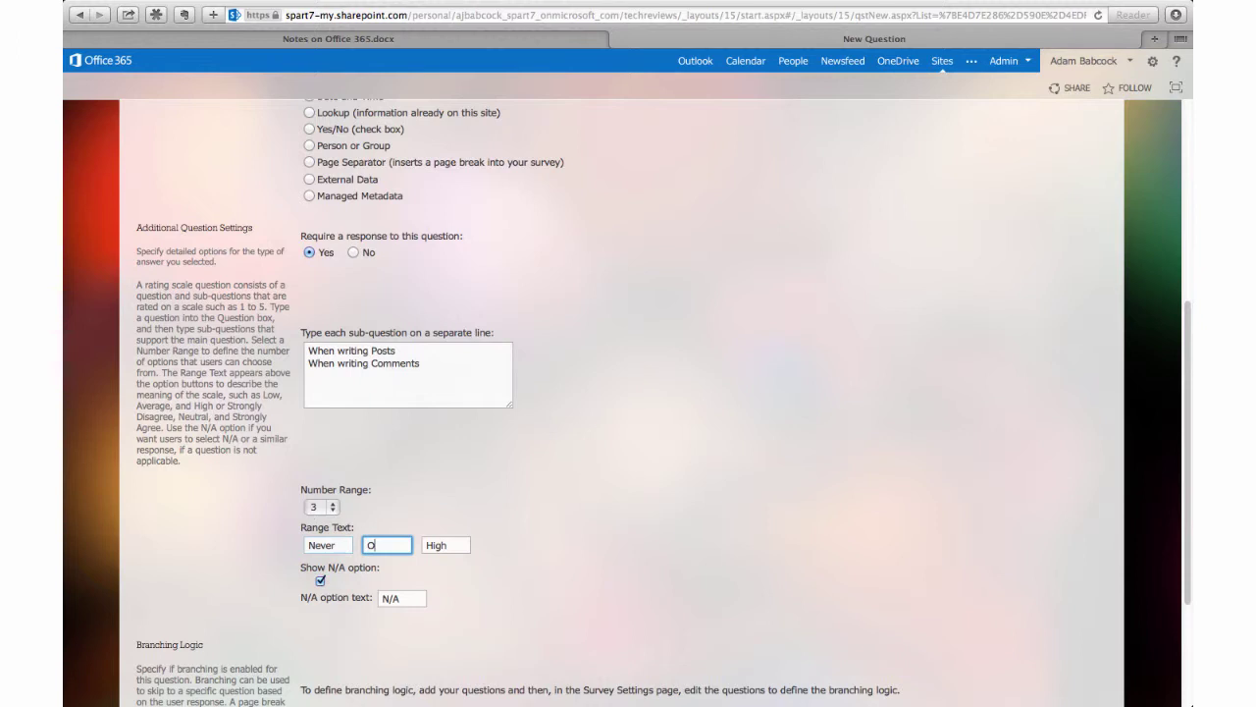
pyautogui.write('Often')
pyautogui.press('BackSpace')
pyautogui.press('BackSpace')
pyautogui.press('BackSpace')
pyautogui.press('BackSpace')
pyautogui.press('BackSpace')
pyautogui.write('Sometimes')
pyautogui.press('Tab')
pyautogui.write('Always')
pyautogui.scroll(-2, 373, 596)
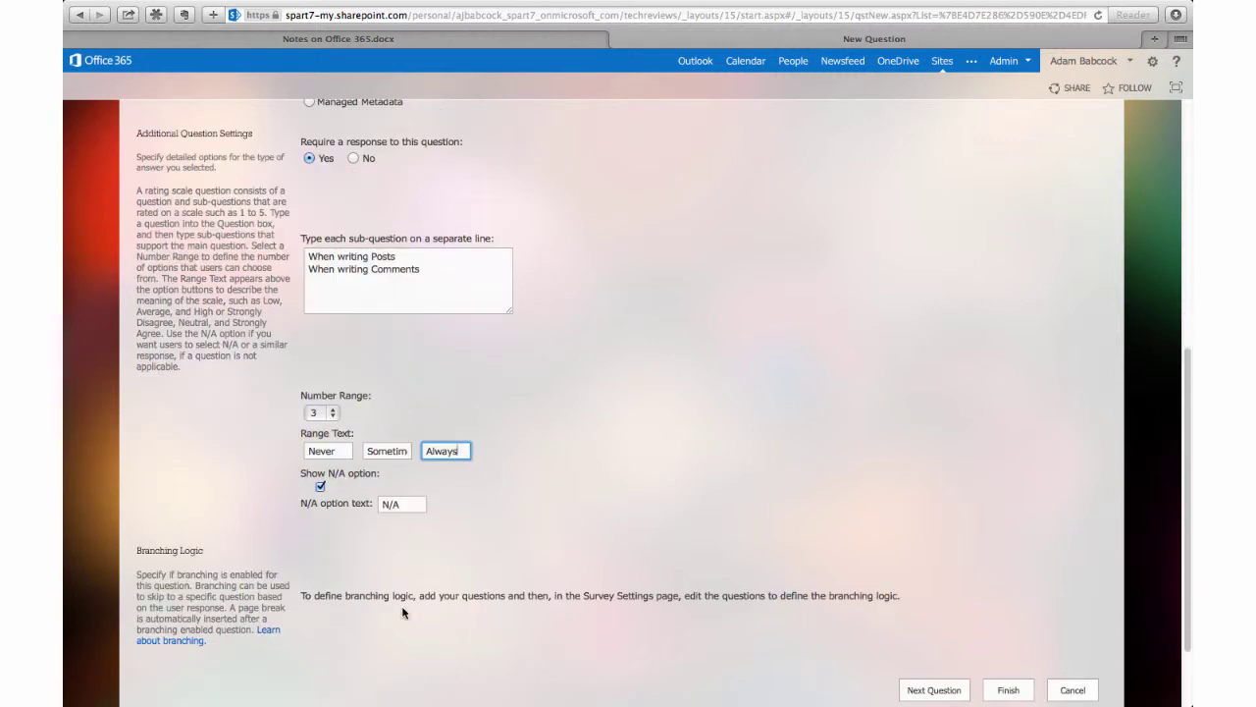
# - Turn off the Show N/A option for the rating scale
pyautogui.click(321, 487)
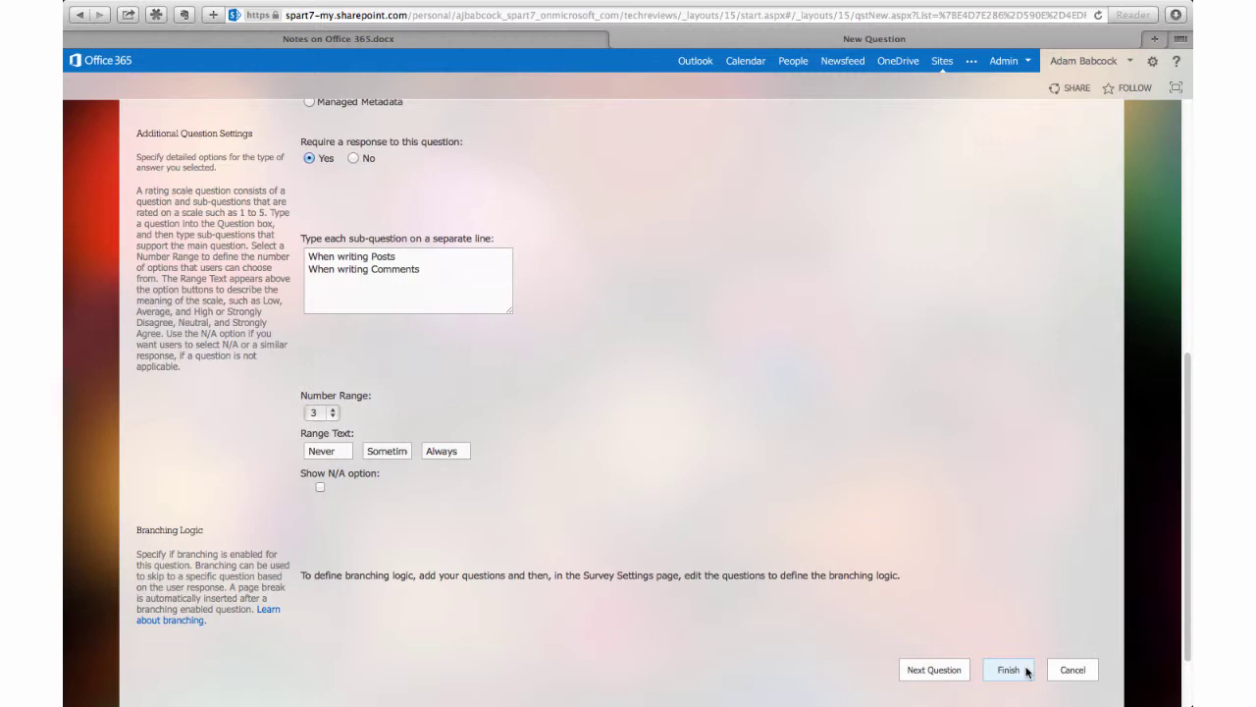
# - Save the writers block question and cancel the response form without submitting
pyautogui.click(1026, 671)
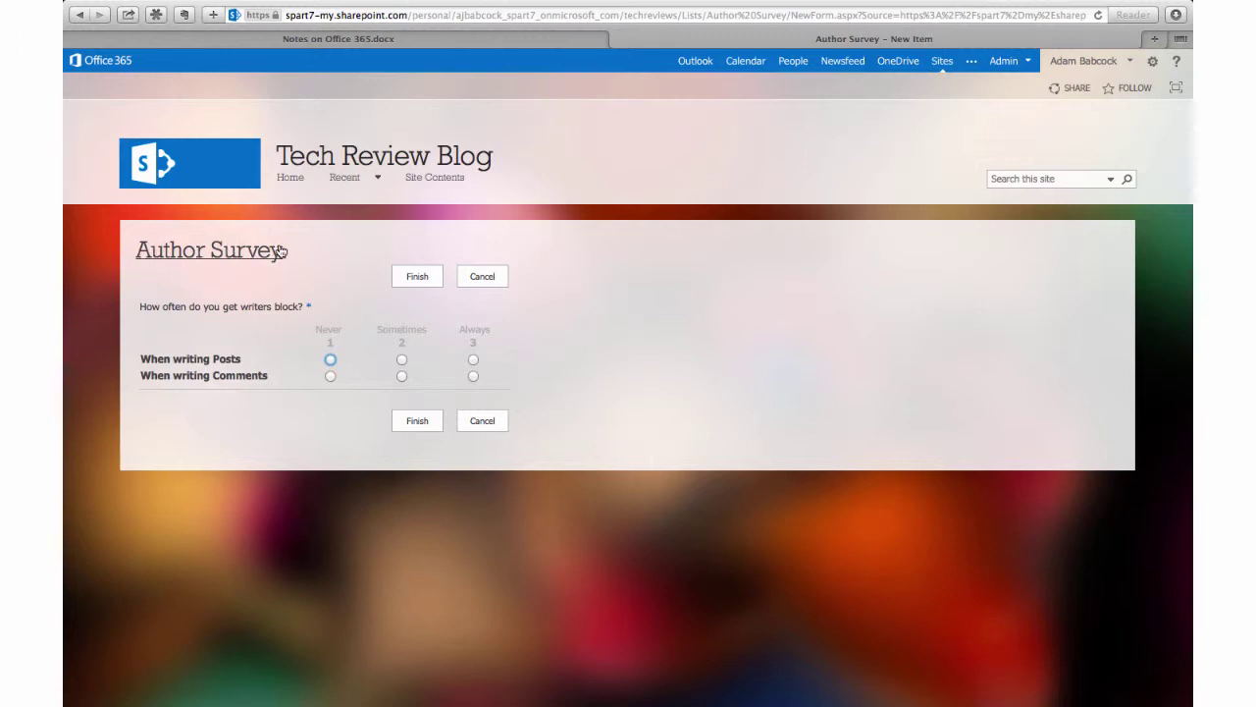
pyautogui.click(260, 307)
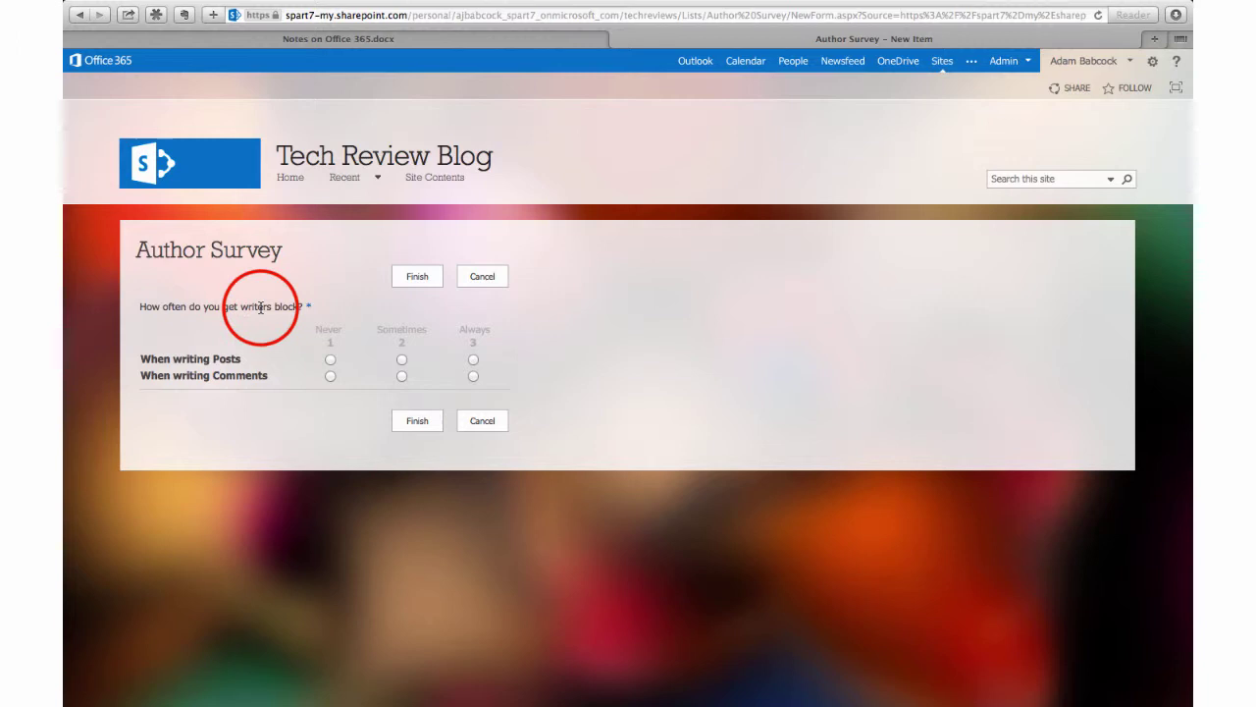
pyautogui.click(496, 423)
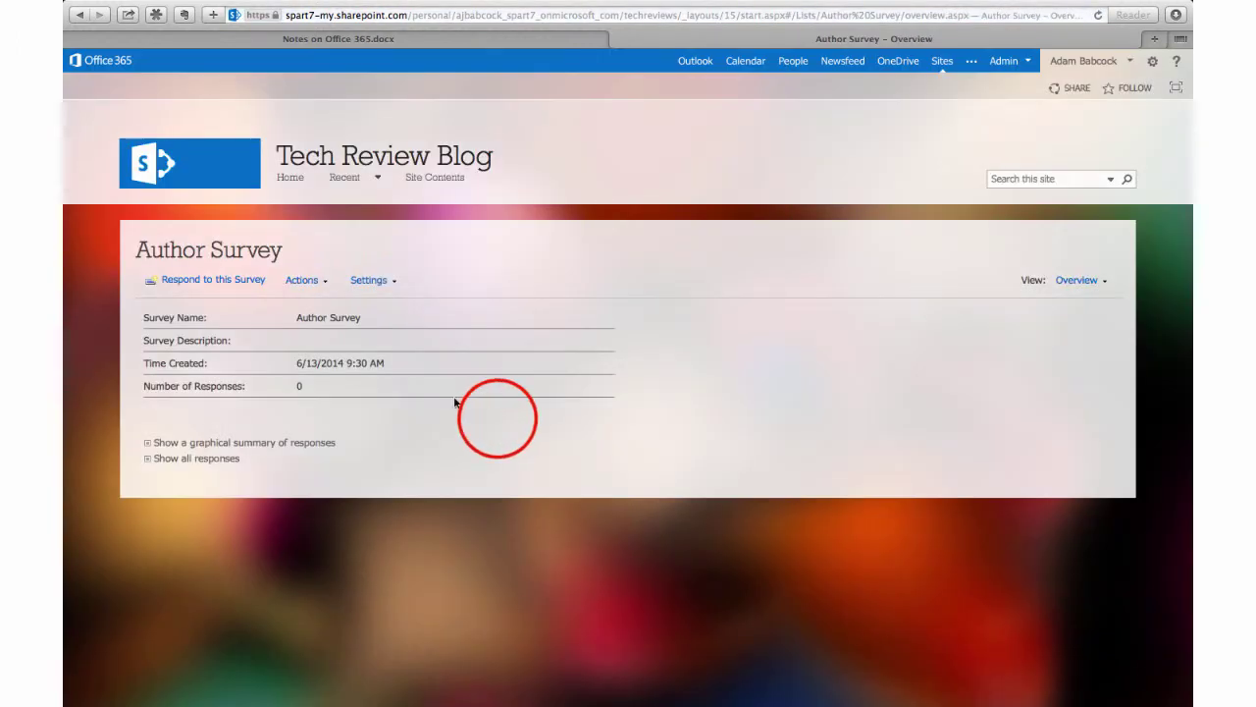
pyautogui.click(378, 281)
# - In Survey Settings, correct the question to 'How often do you get writer's block?' and save
pyautogui.click(400, 359)
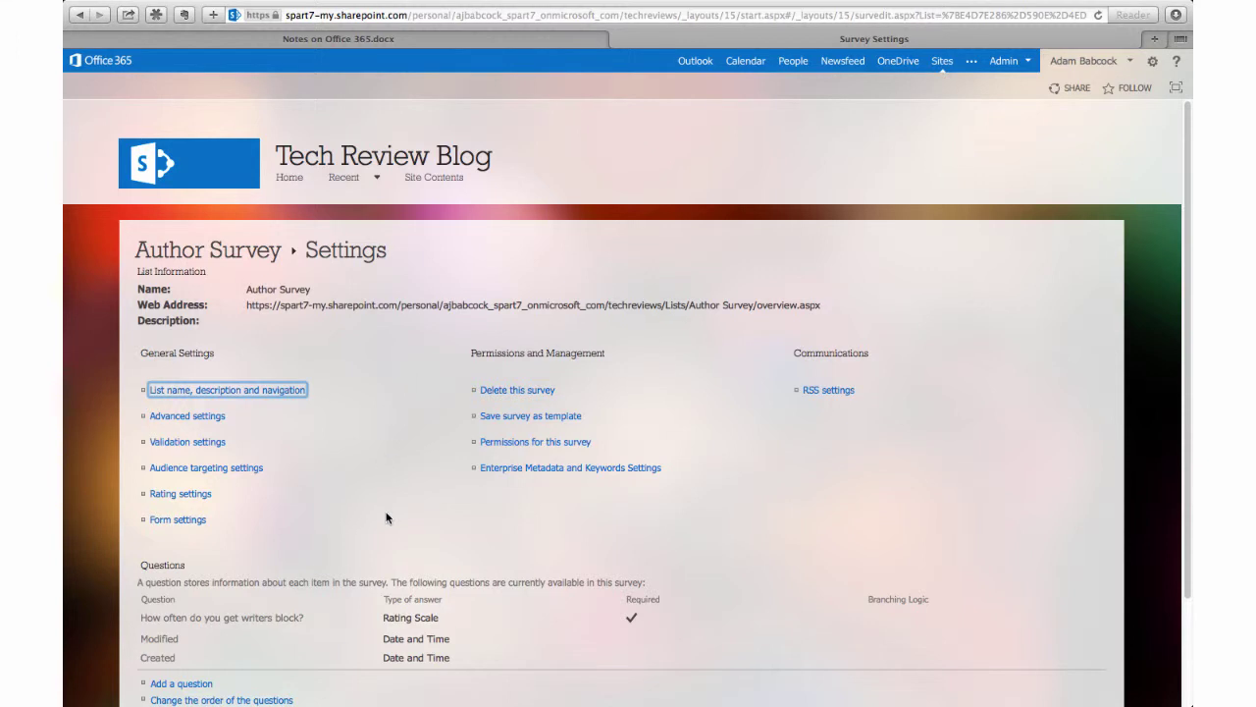
pyautogui.scroll(-2, 390, 510)
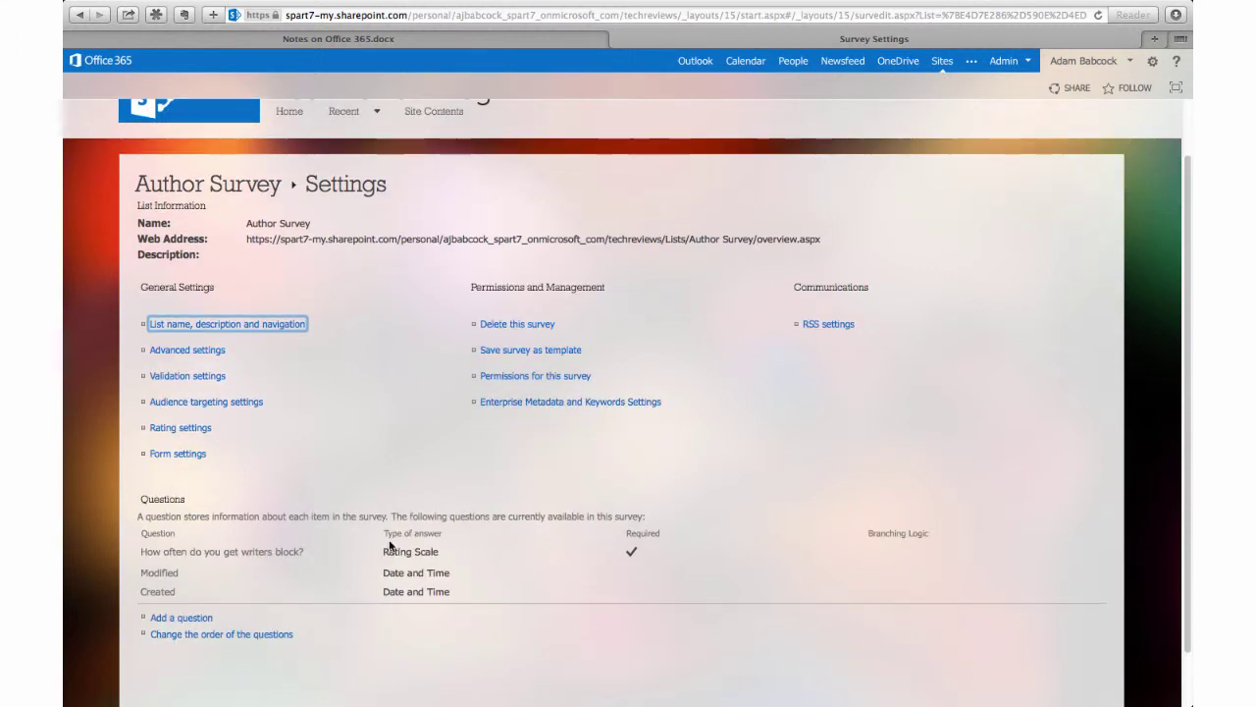
pyautogui.click(182, 551)
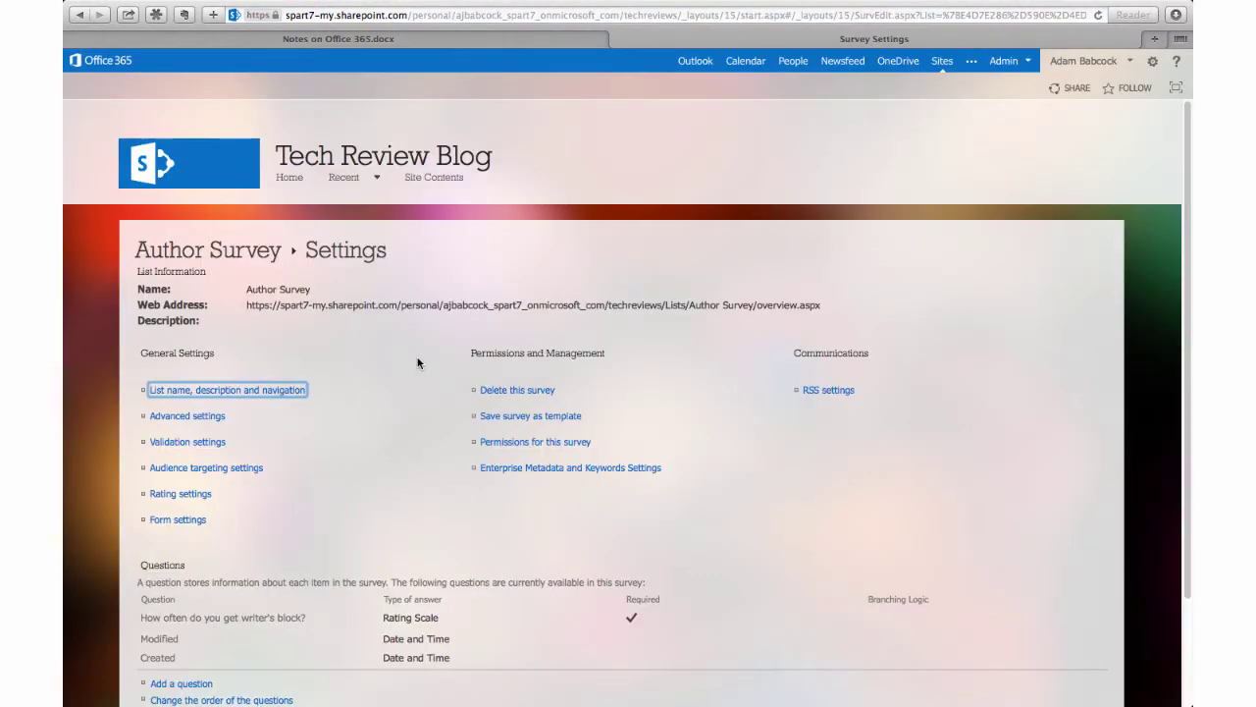
pyautogui.click(417, 363)
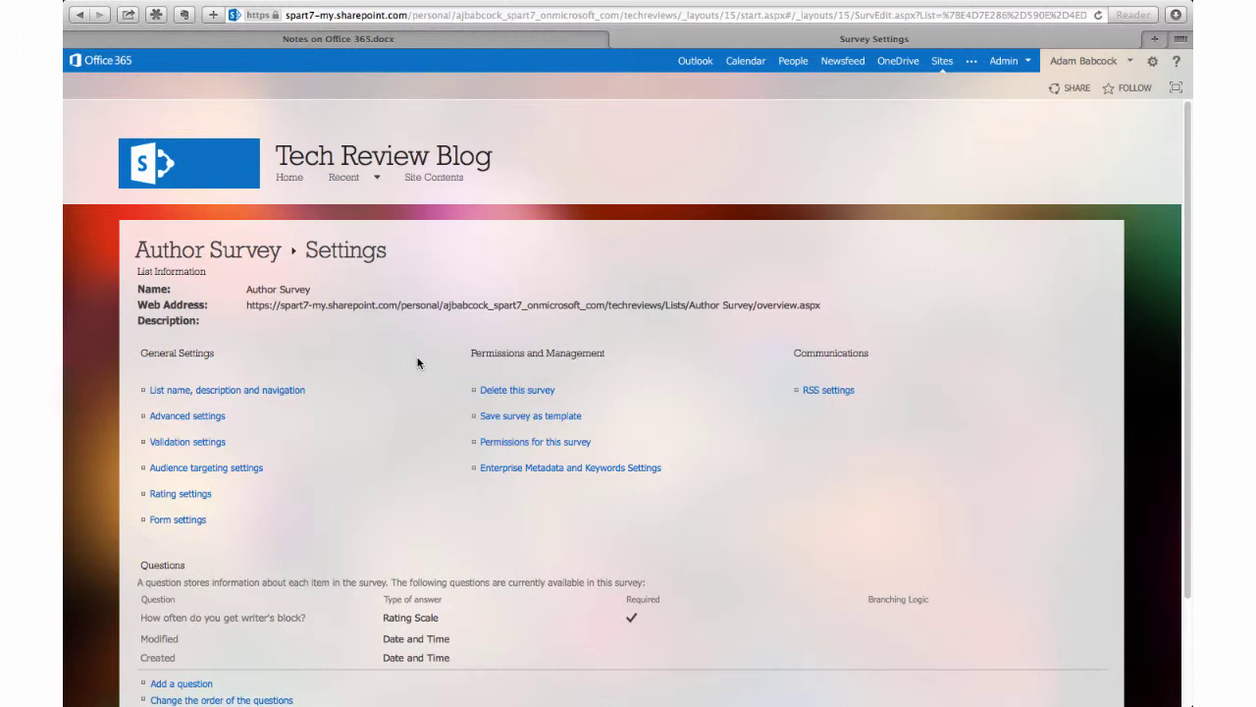
# - Check the survey's inherited permissions, then return to the Author Survey overview
pyautogui.click(550, 442)
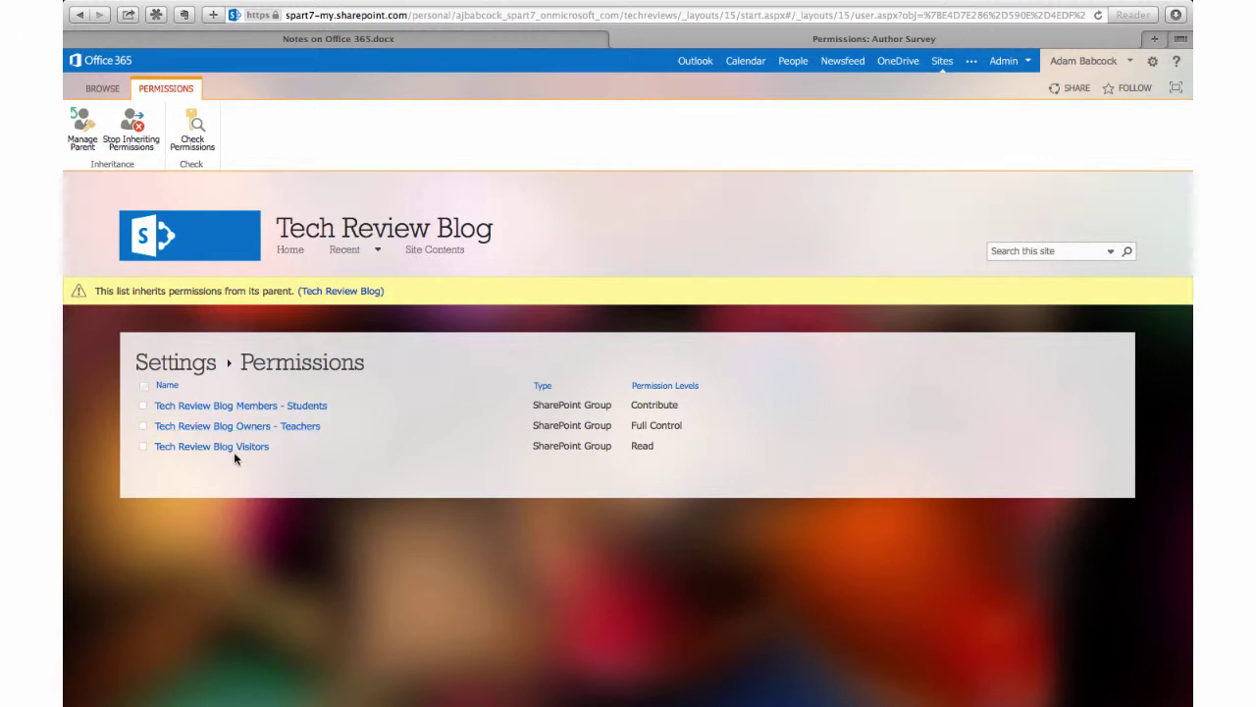
pyautogui.click(80, 15)
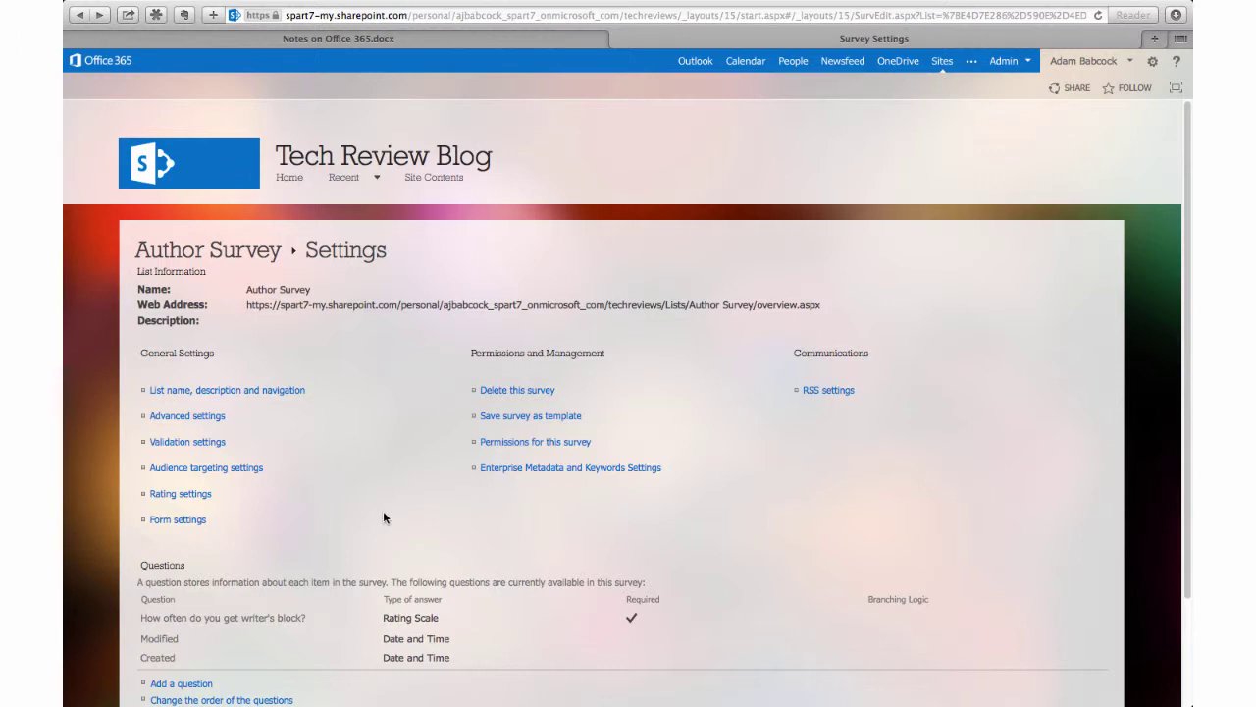
pyautogui.click(253, 252)
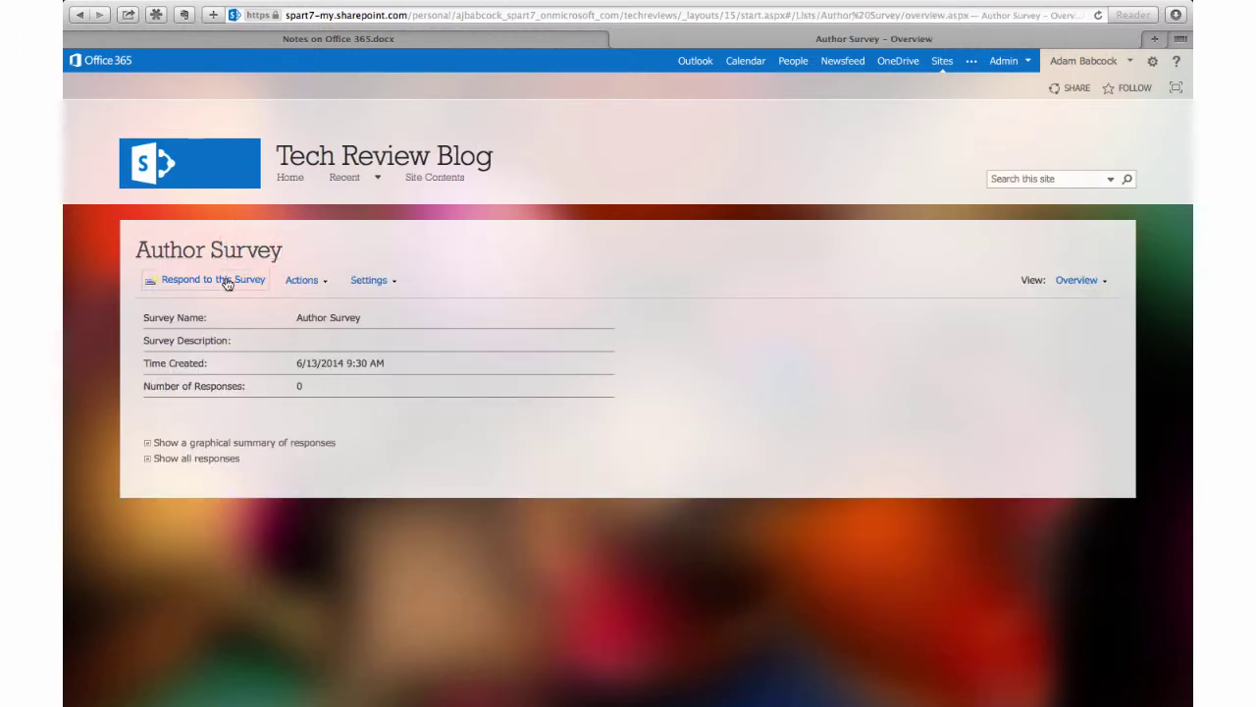
# - Respond to the survey with Posts: Sometimes and Comments: Always, then finish
pyautogui.click(226, 282)
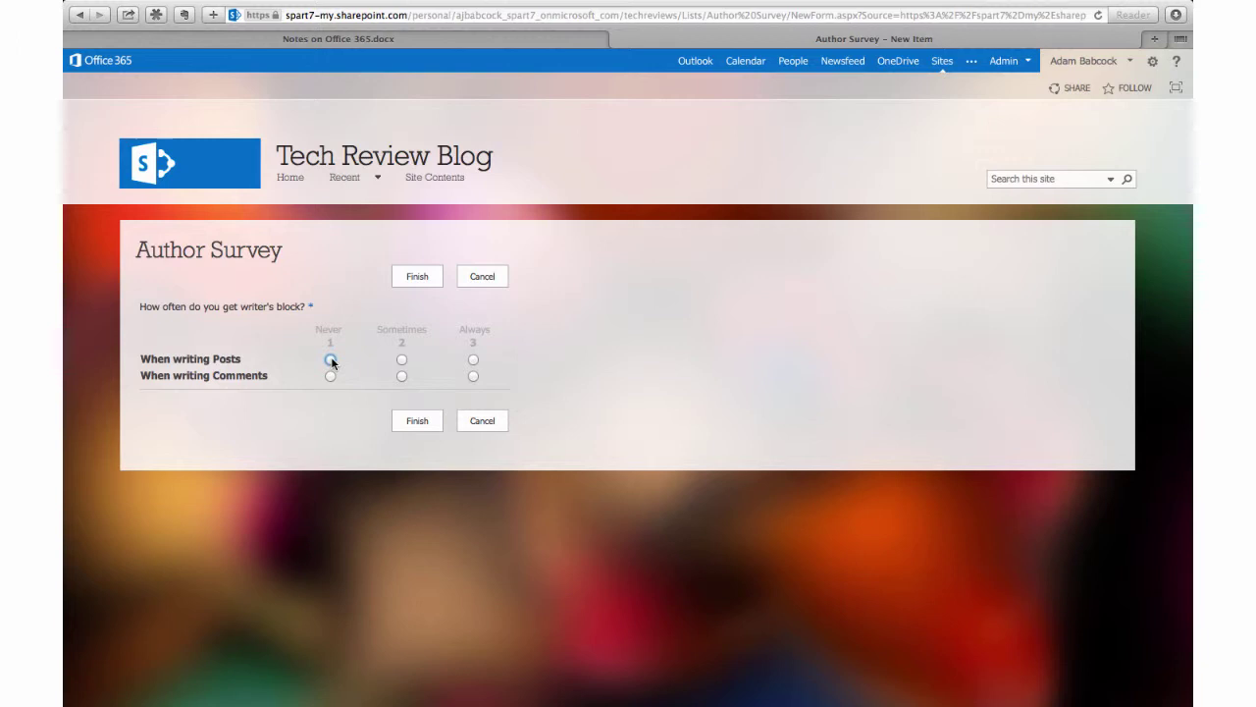
pyautogui.click(401, 360)
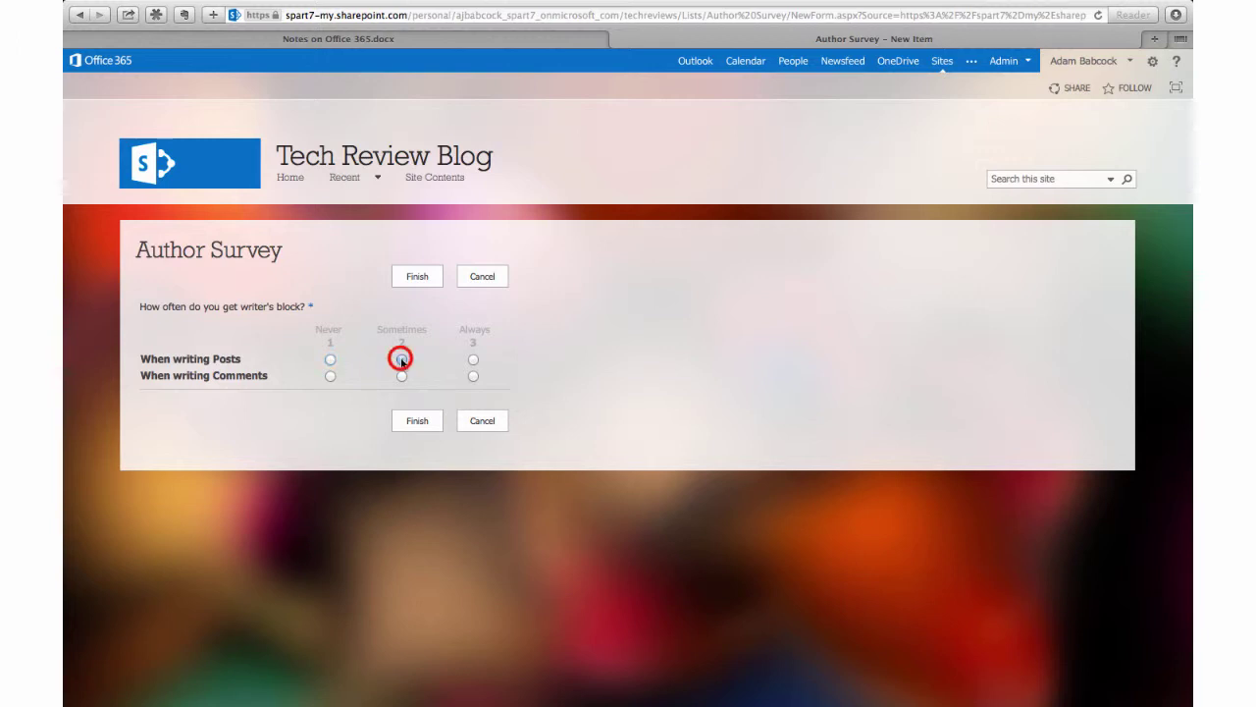
pyautogui.click(475, 376)
pyautogui.click(414, 420)
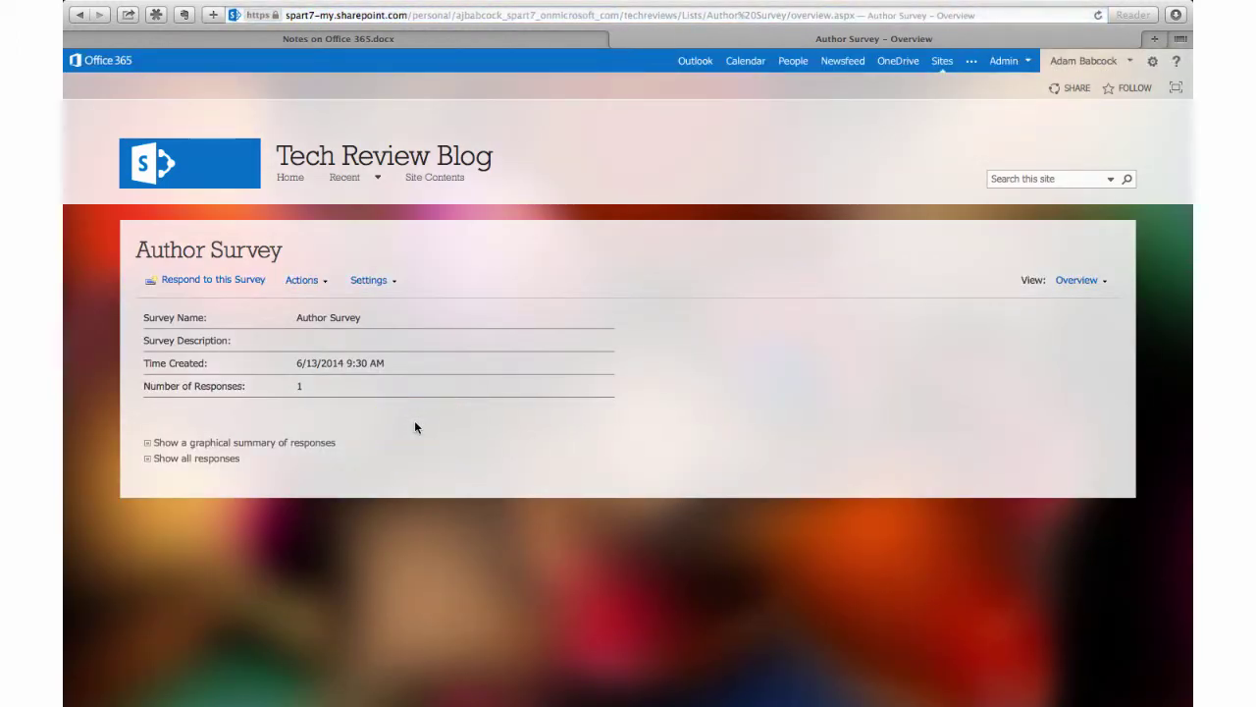
pyautogui.click(306, 279)
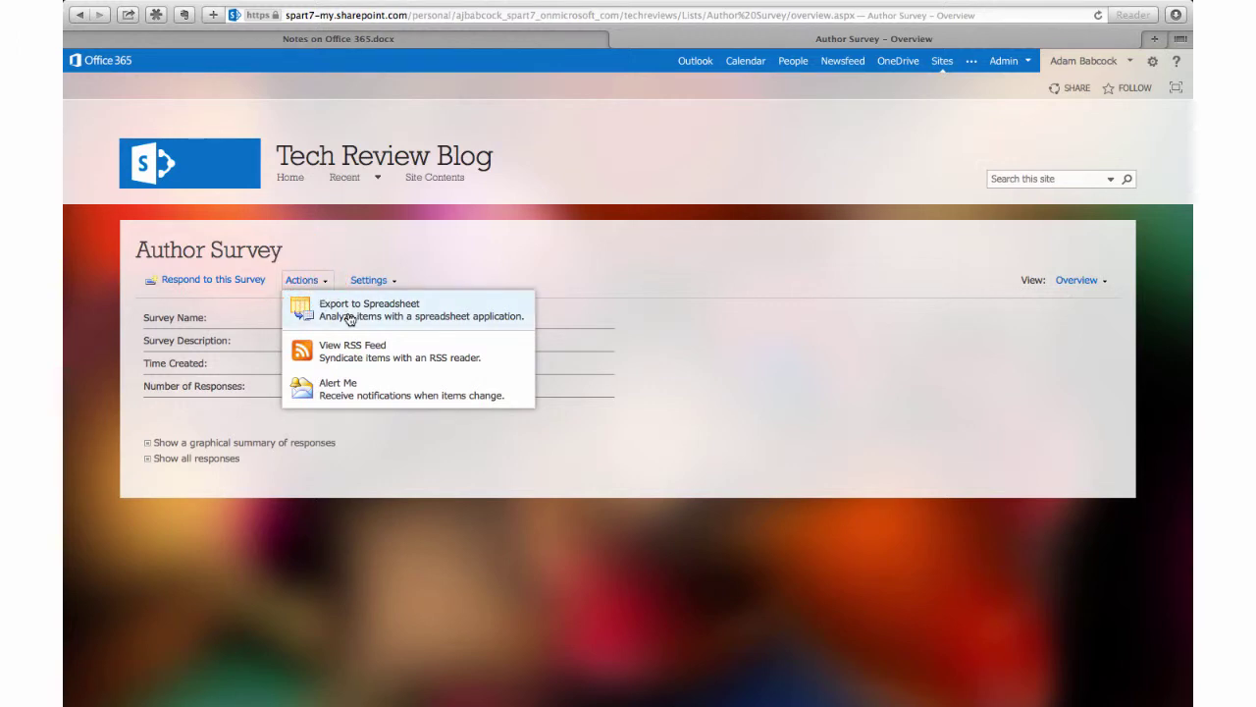
pyautogui.click(350, 315)
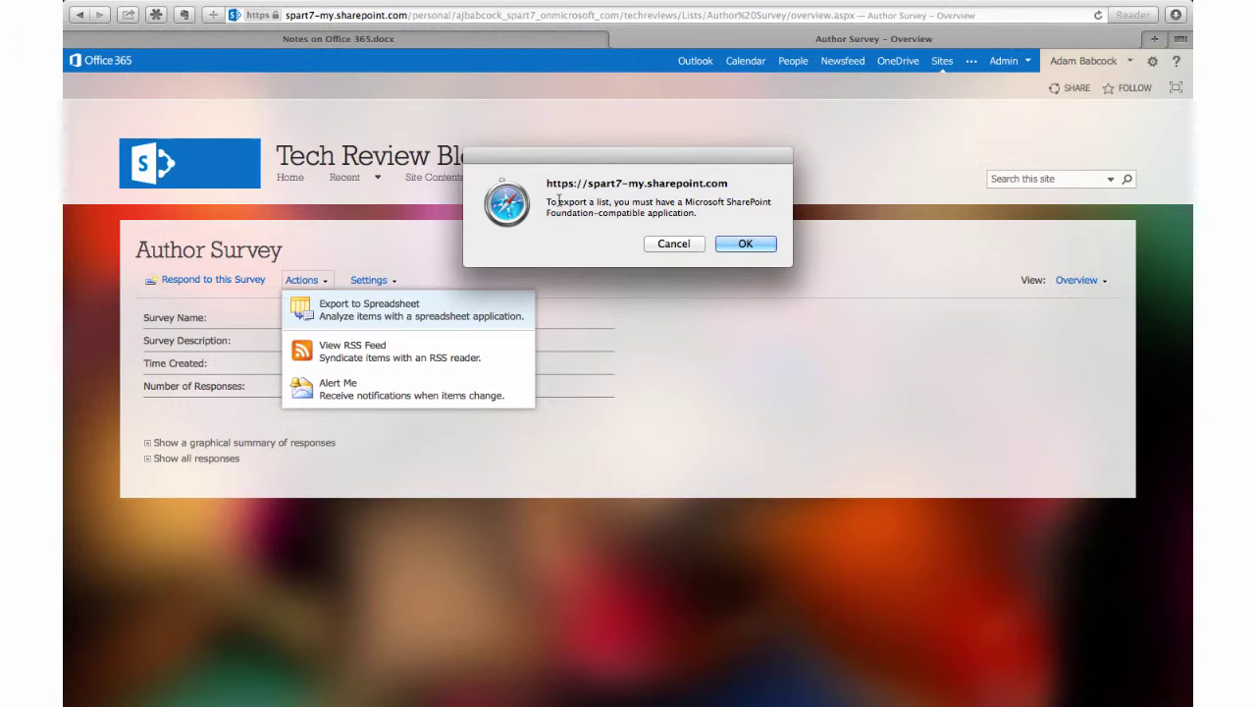
pyautogui.click(738, 246)
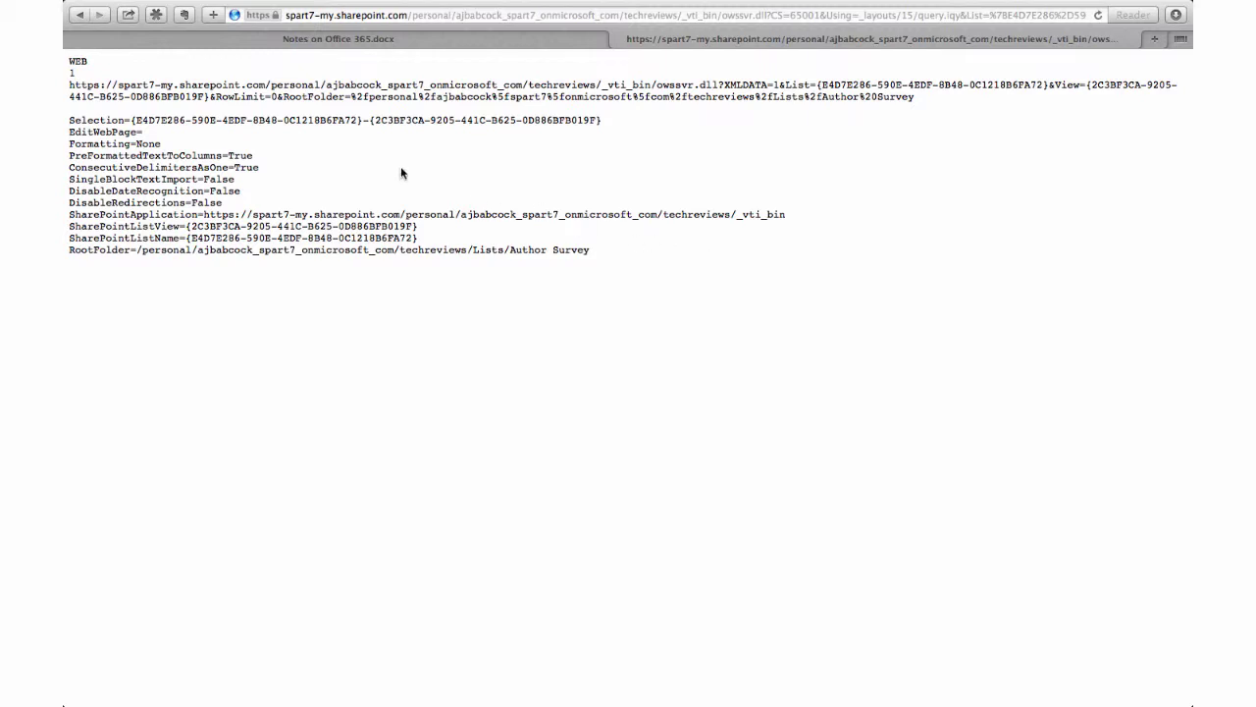
pyautogui.click(80, 16)
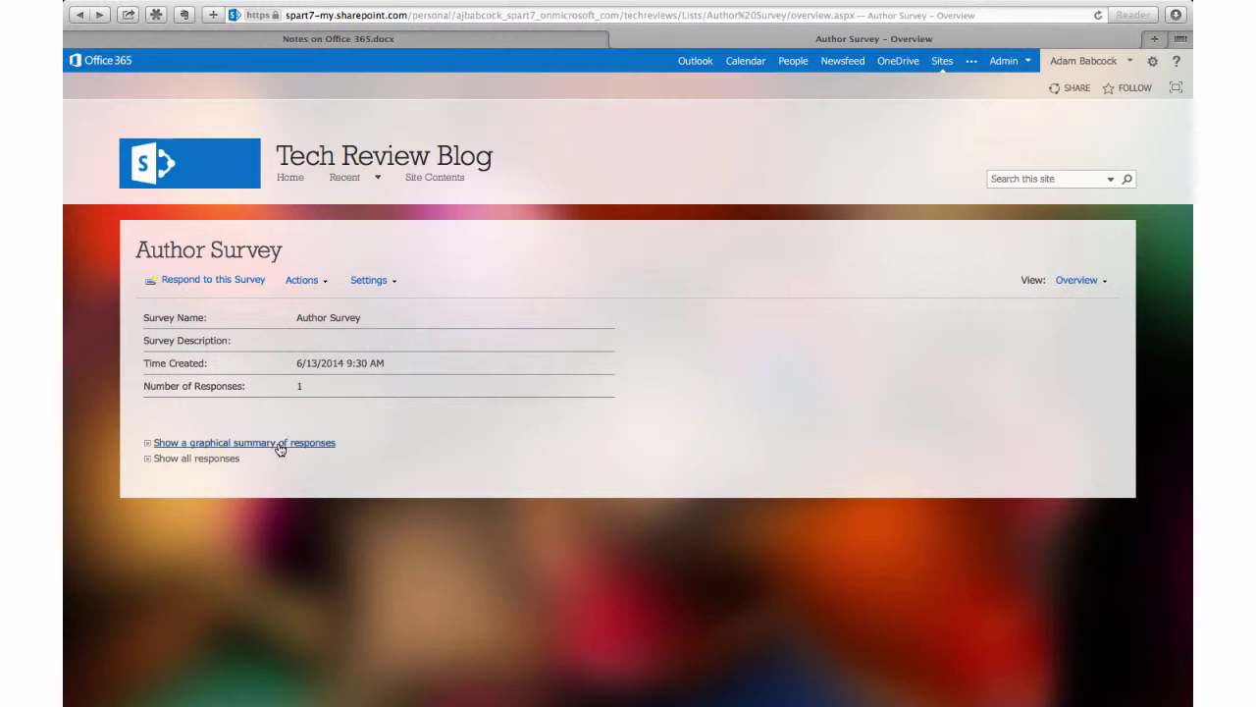
# - View the graphical summary of responses, then switch the view to All Responses
pyautogui.click(280, 445)
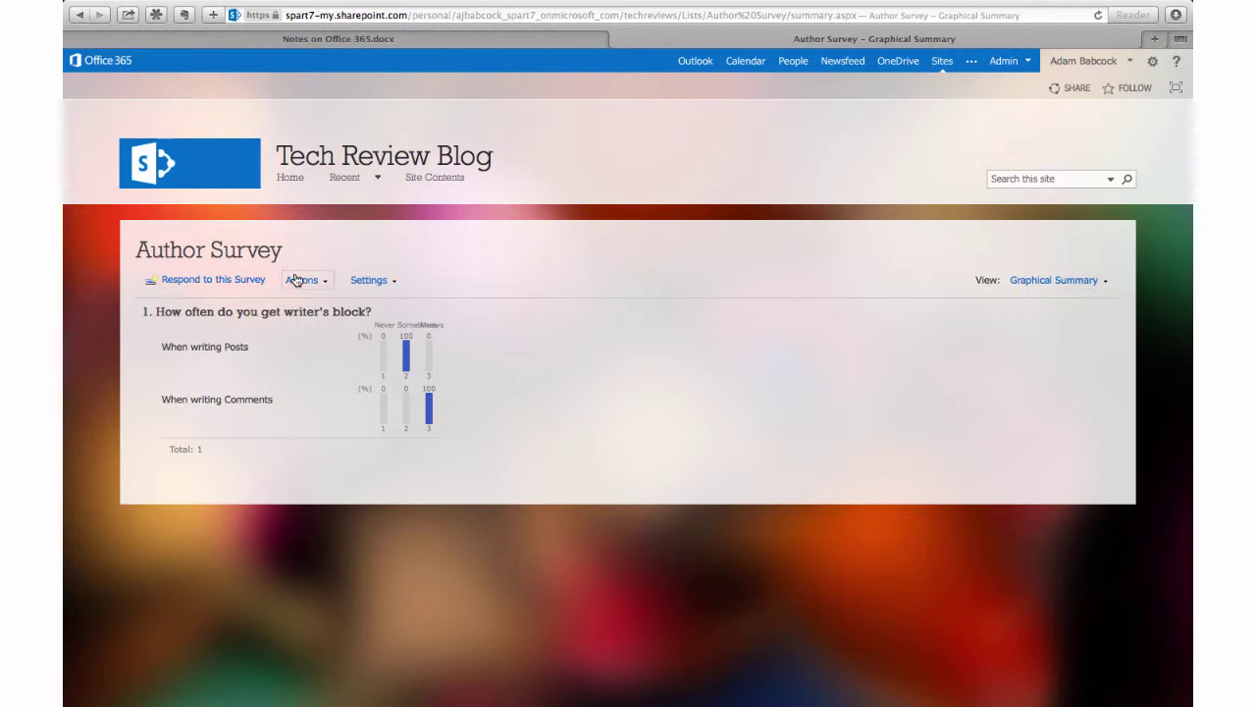
pyautogui.click(227, 253)
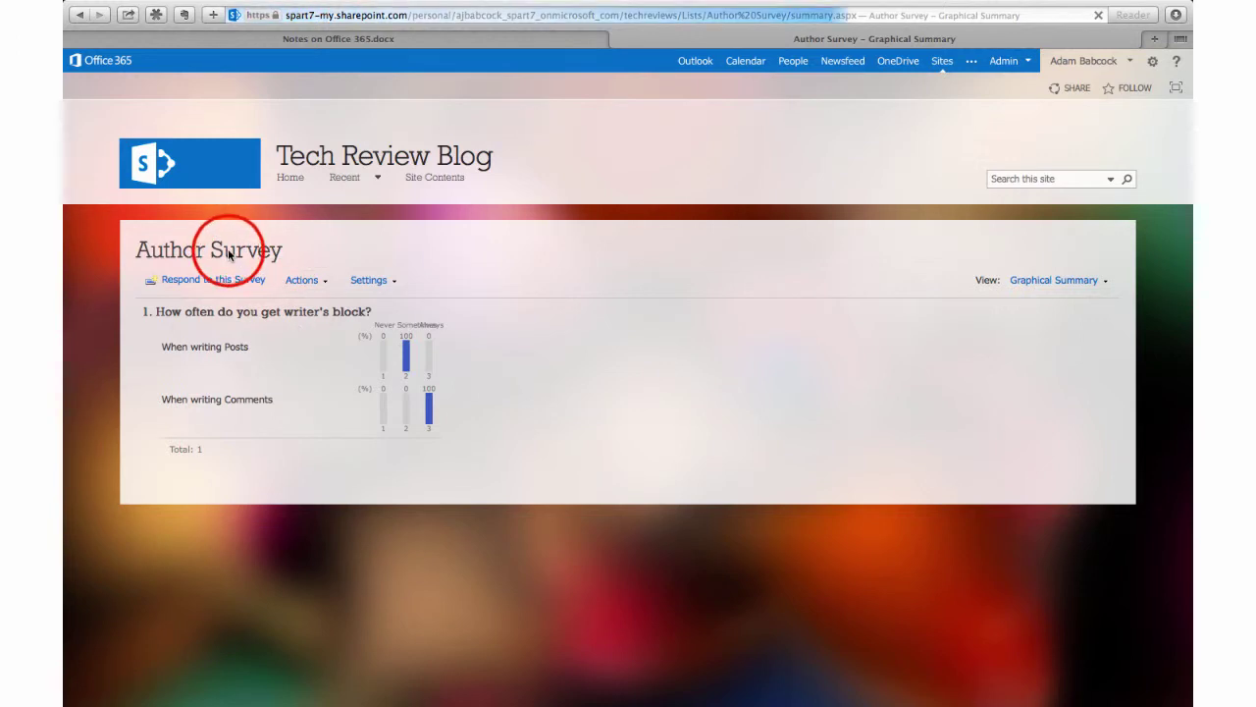
pyautogui.click(1038, 281)
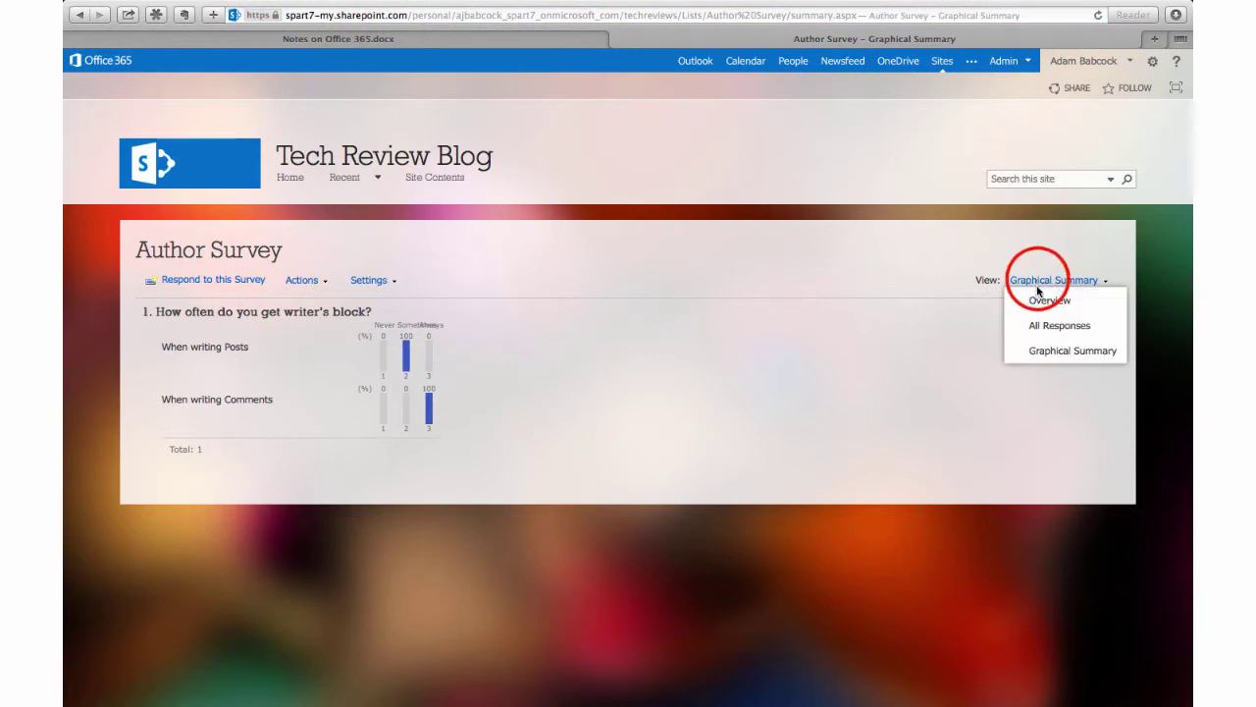
pyautogui.click(1067, 325)
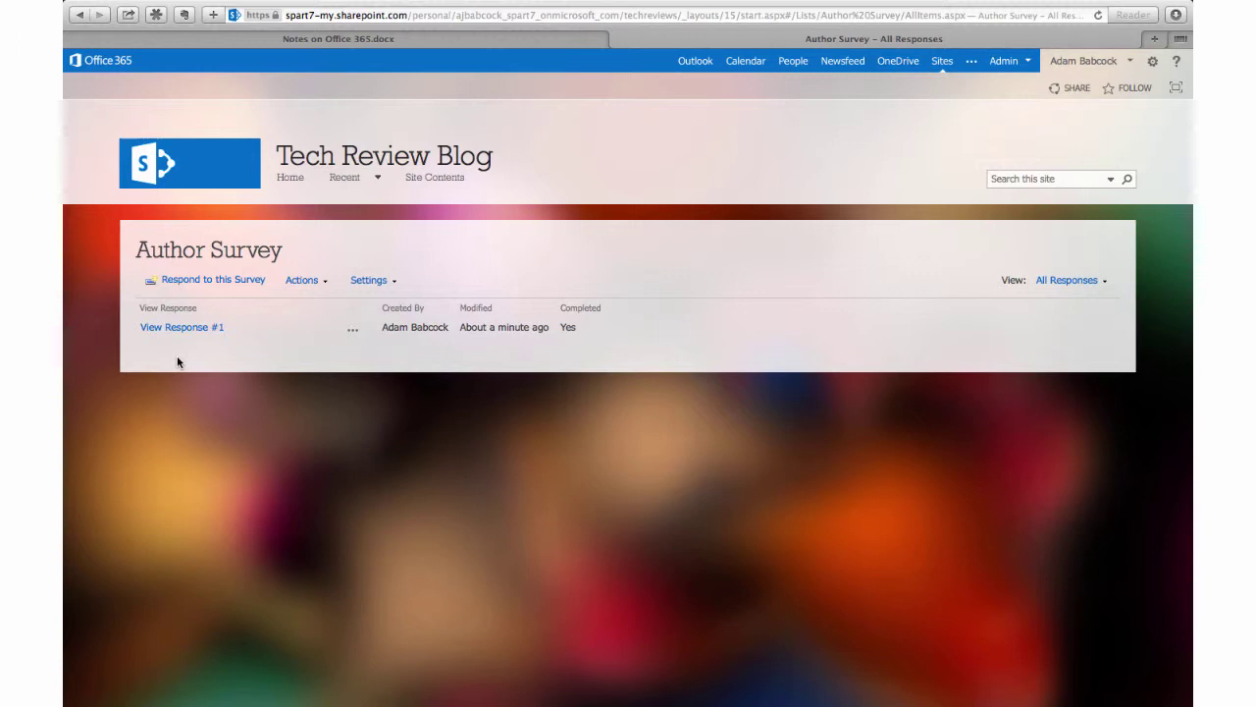
# - Open View Response #1 to check its ratings, then go to the blog's Home page
pyautogui.click(184, 331)
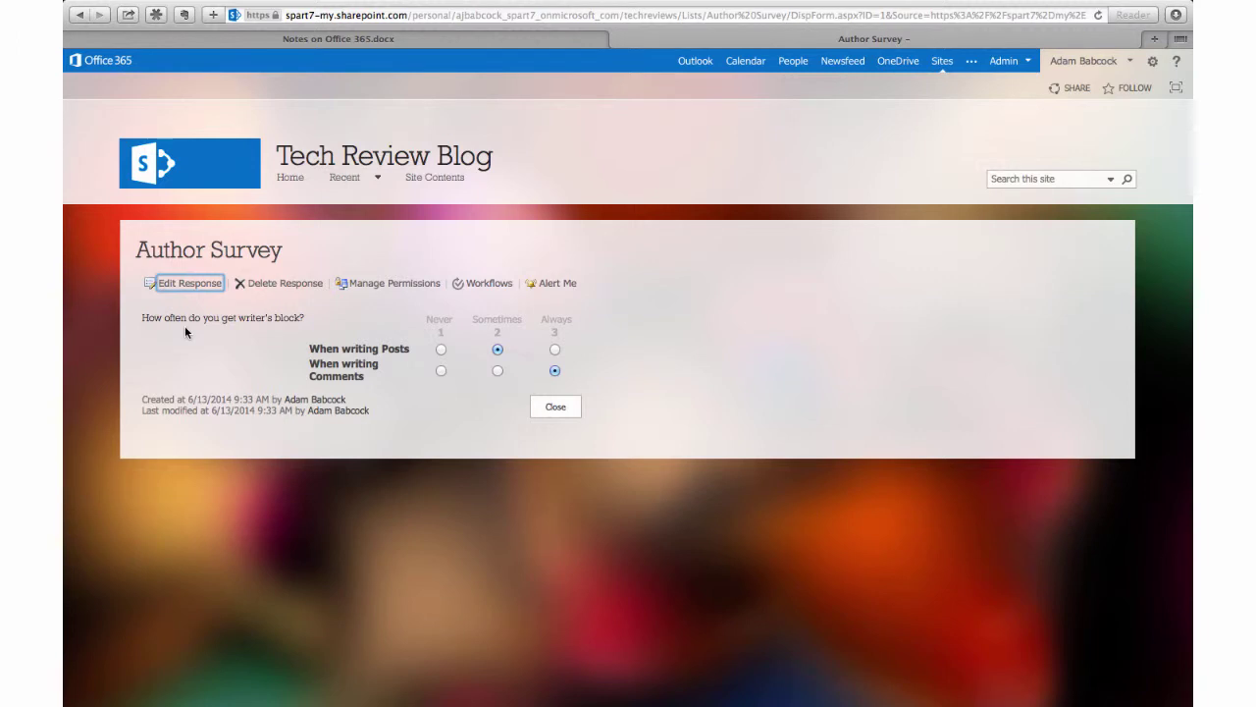
pyautogui.click(291, 178)
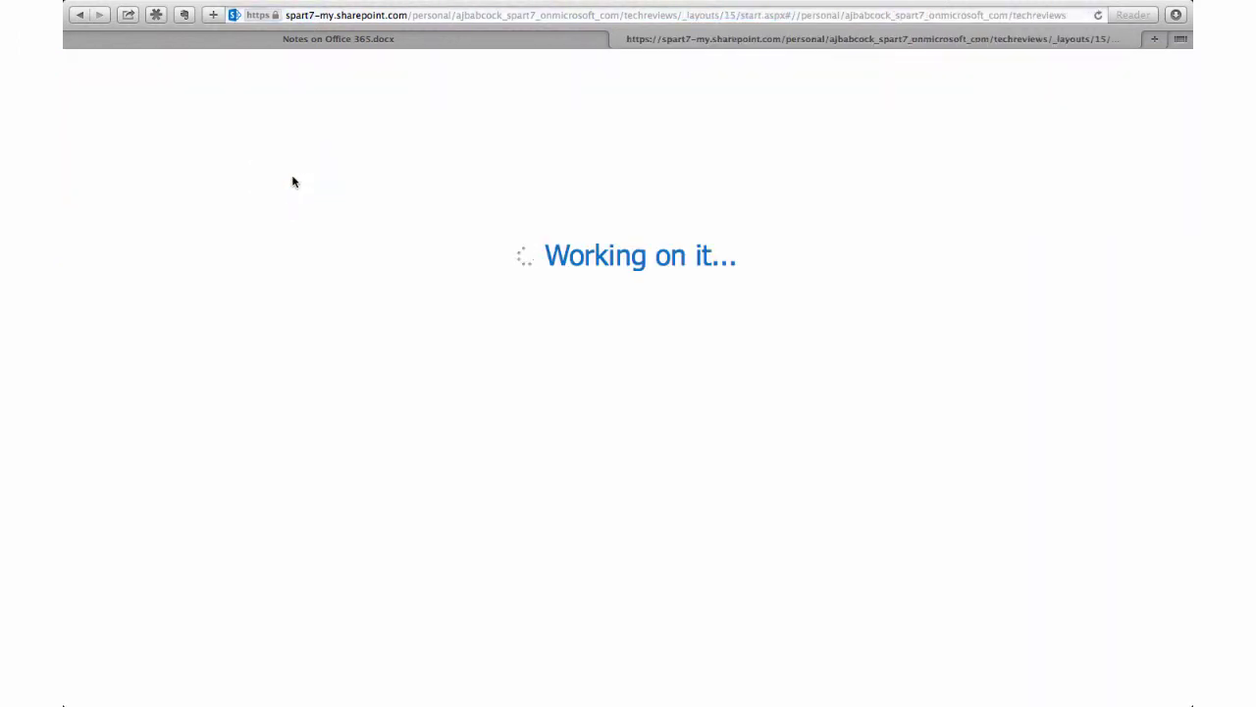